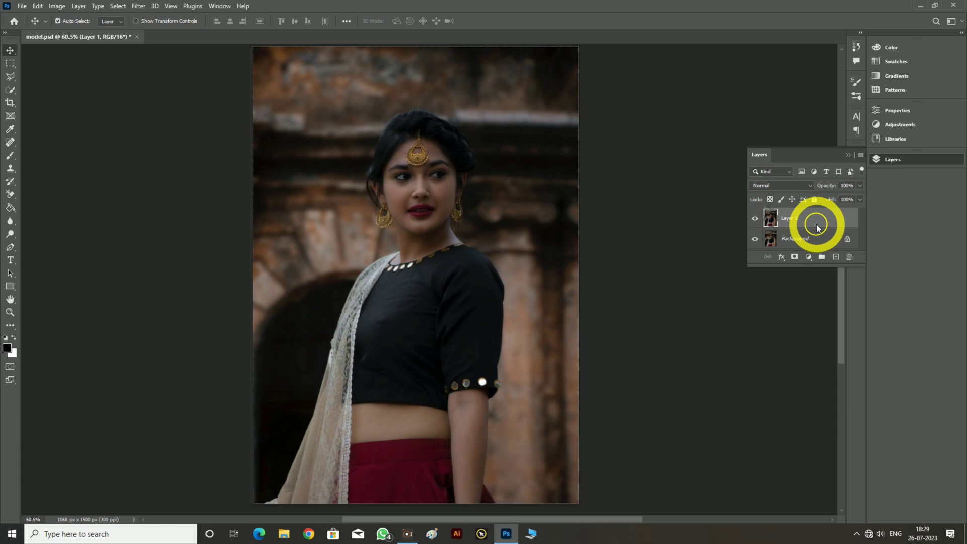
Brighten Layer 1 with a Levels adjustment, setting the RGB input levels to 0, 0.80 and 170.
{"action": "key", "text": "ctrl+l"}
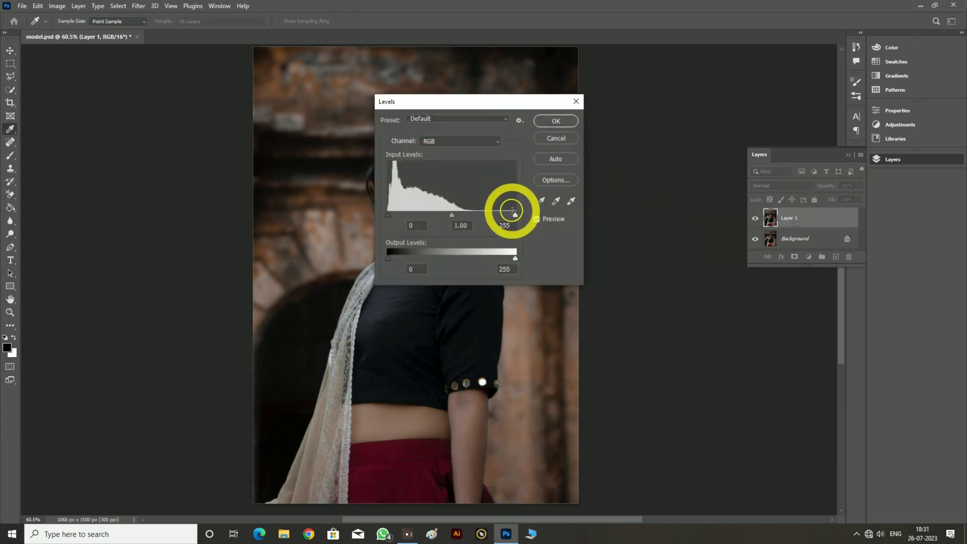
{"action": "left_click_drag", "start_coordinate": [515, 103], "coordinate": [690, 114]}
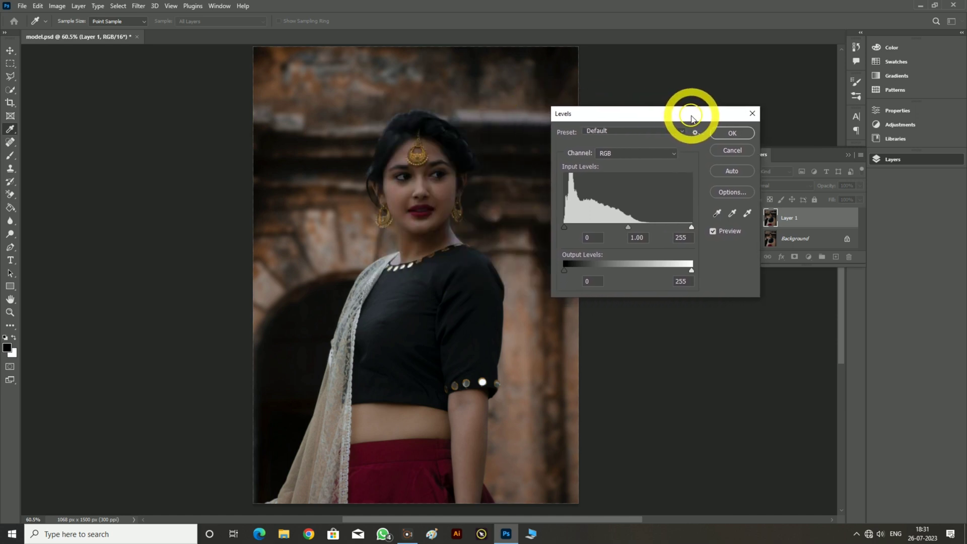
{"action": "left_click_drag", "start_coordinate": [691, 226], "coordinate": [650, 230]}
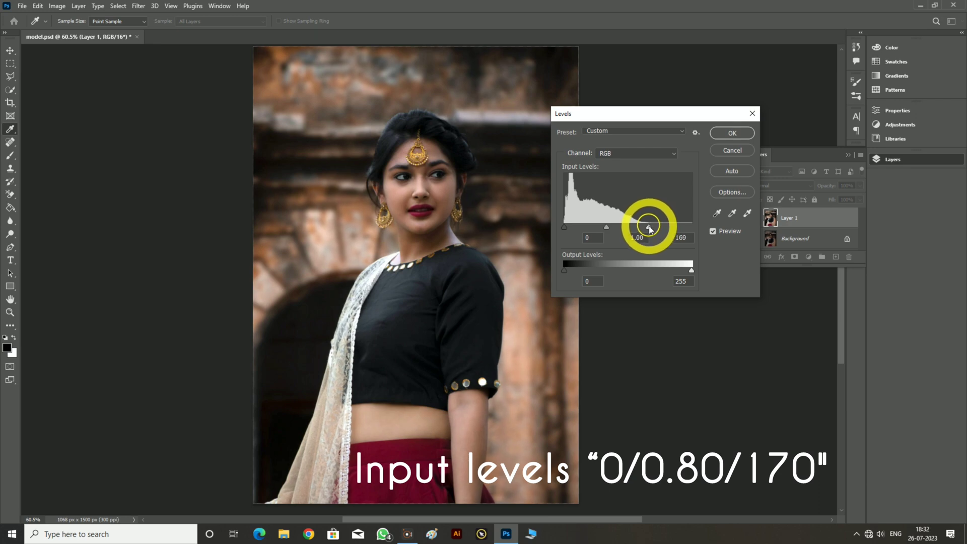
{"action": "left_click_drag", "start_coordinate": [650, 230], "coordinate": [614, 231]}
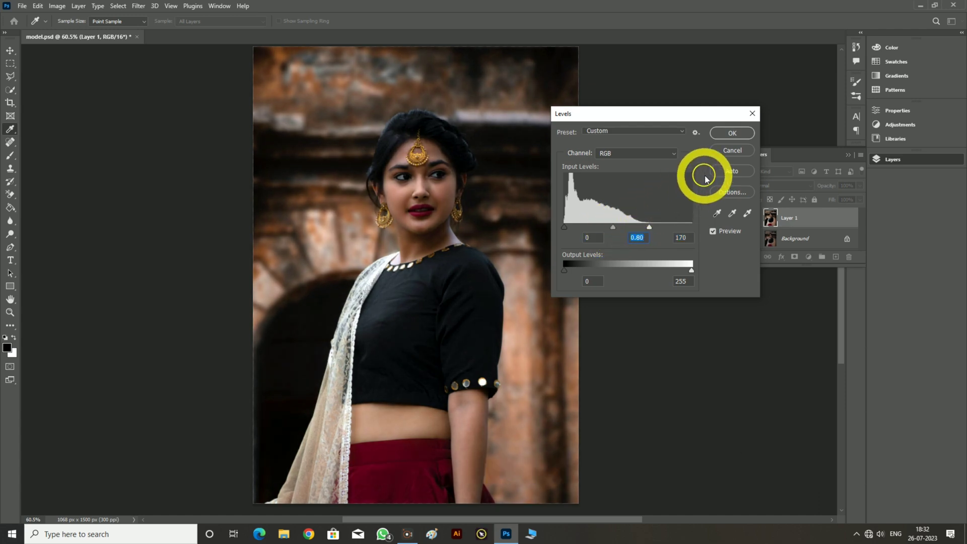
{"action": "left_click", "coordinate": [734, 133]}
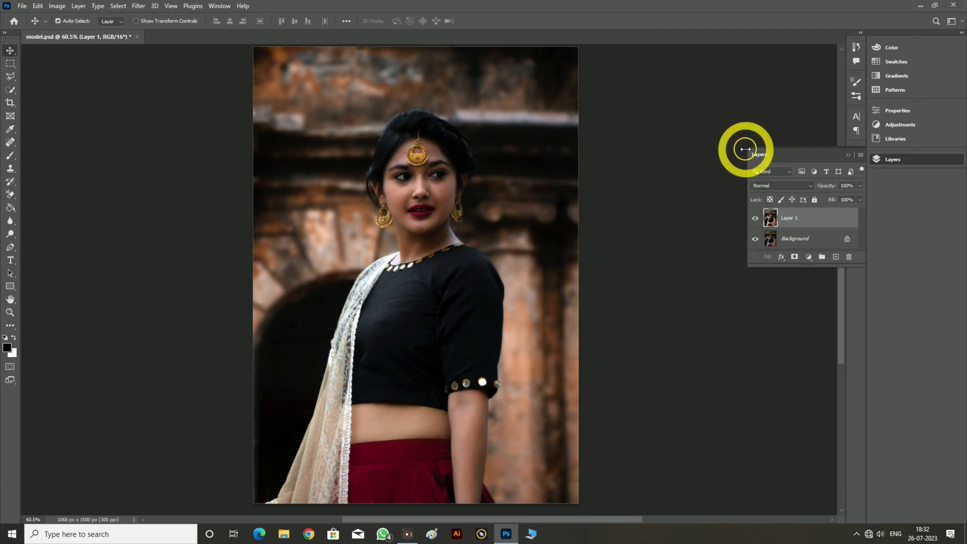
Add a Hue/Saturation adjustment layer with default settings above Layer 1 and return to the layer list.
{"action": "left_click", "coordinate": [806, 258]}
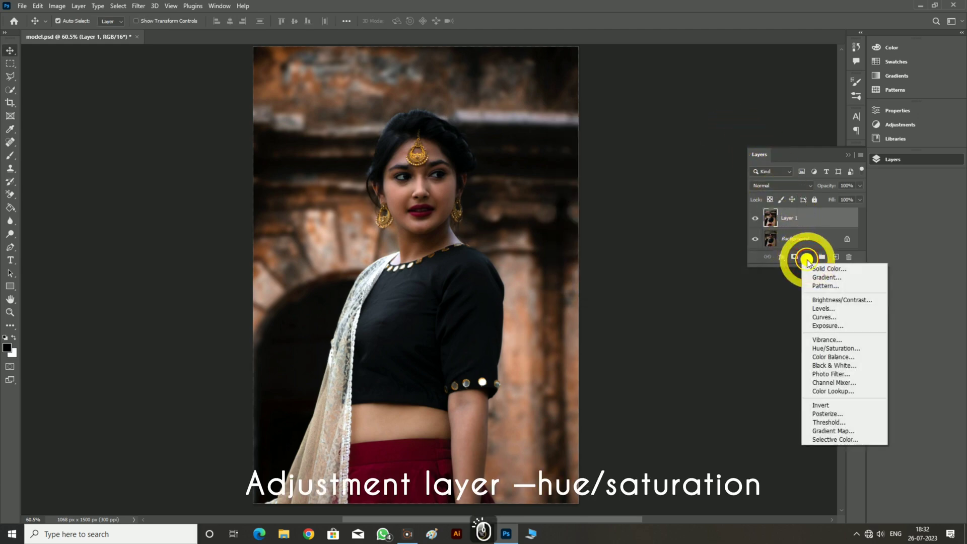
{"action": "left_click", "coordinate": [825, 350]}
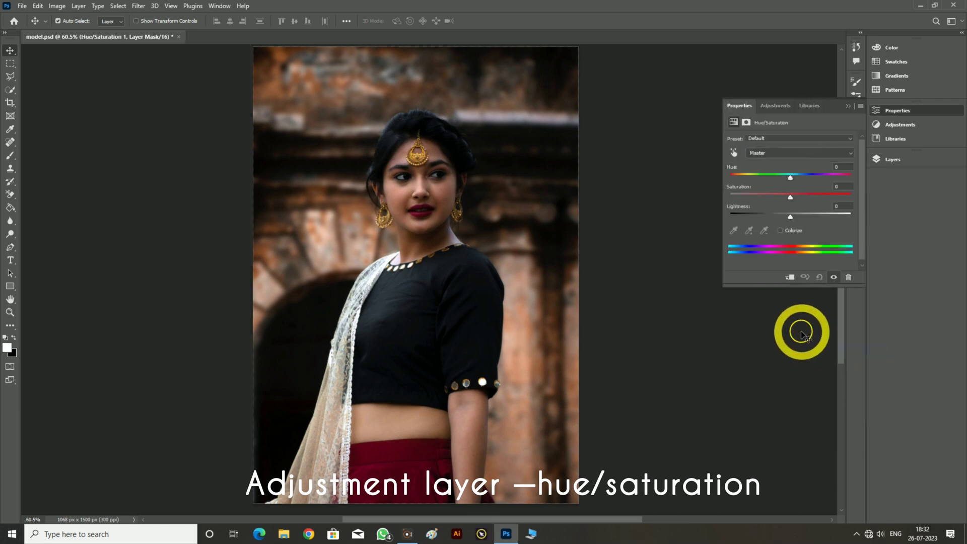
{"action": "left_click", "coordinate": [847, 106]}
{"action": "left_click", "coordinate": [875, 156]}
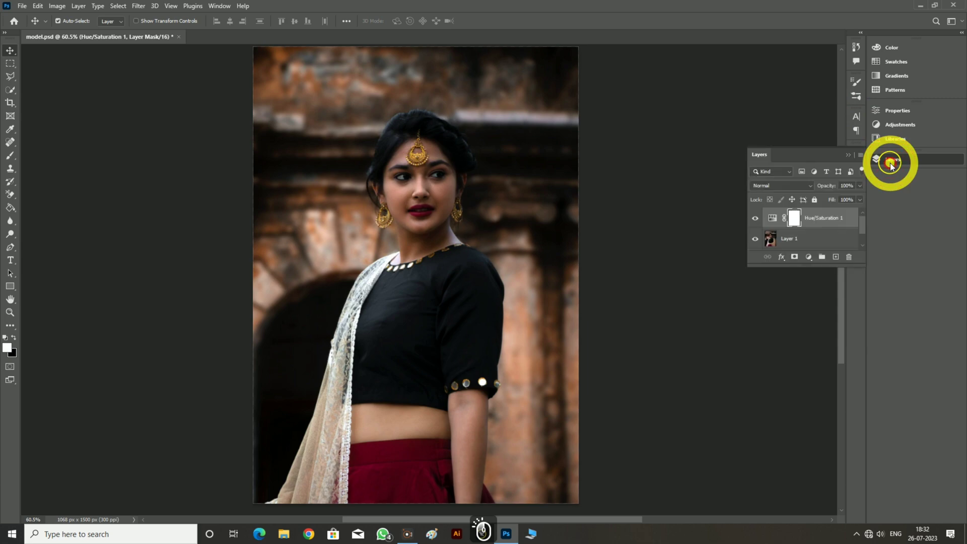
Blend the Hue/Saturation 1 layer as Color Burn with 1% fill and compare the photo with and without it.
{"action": "left_click", "coordinate": [796, 186]}
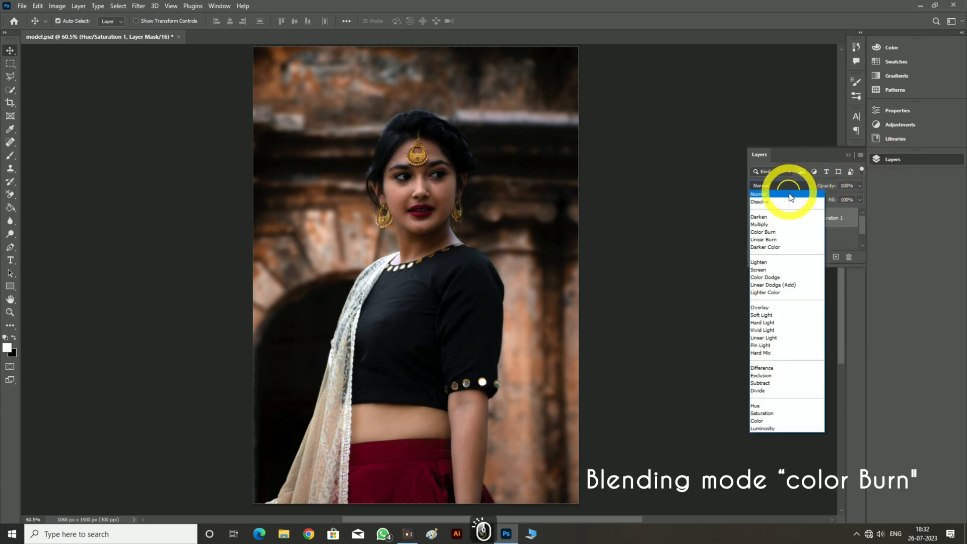
{"action": "left_click", "coordinate": [768, 233]}
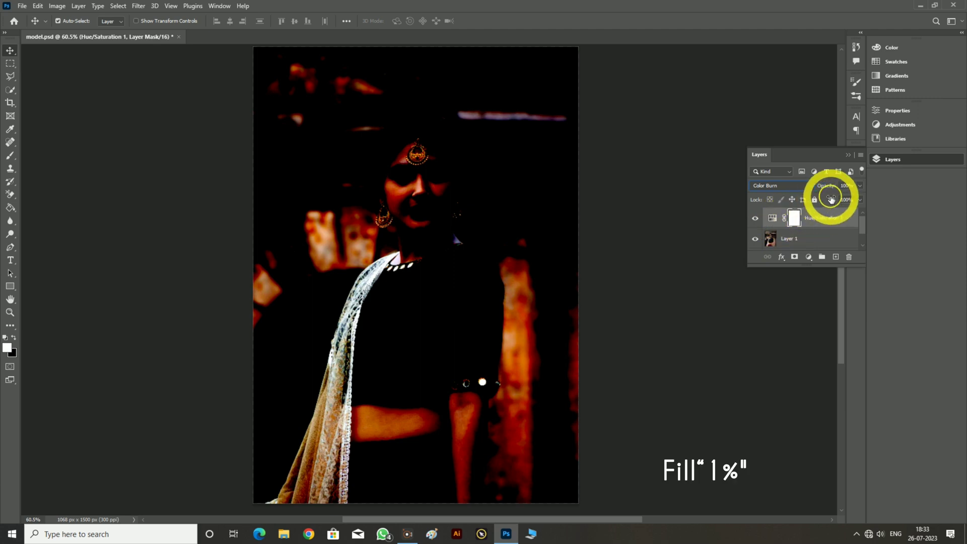
{"action": "left_click_drag", "start_coordinate": [830, 199], "coordinate": [773, 203]}
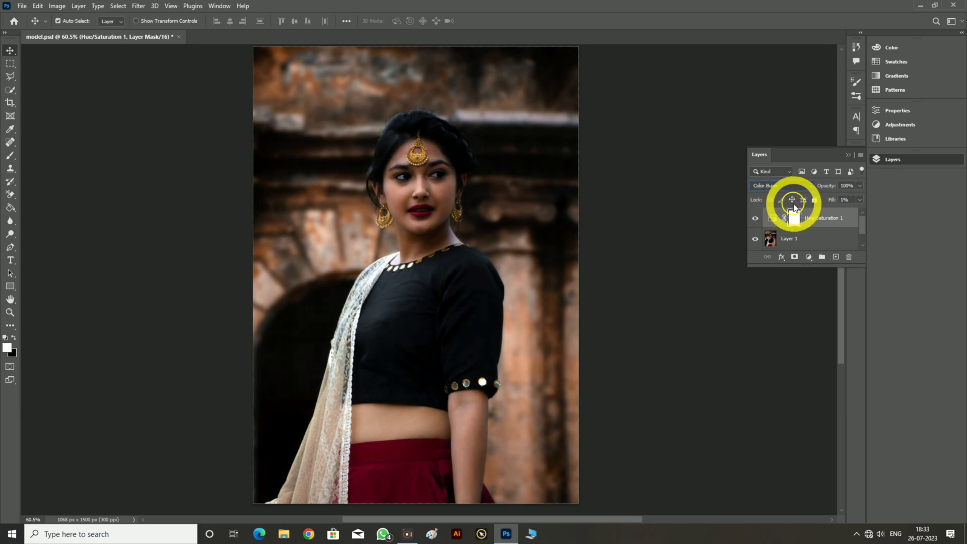
{"action": "left_click", "coordinate": [755, 219]}
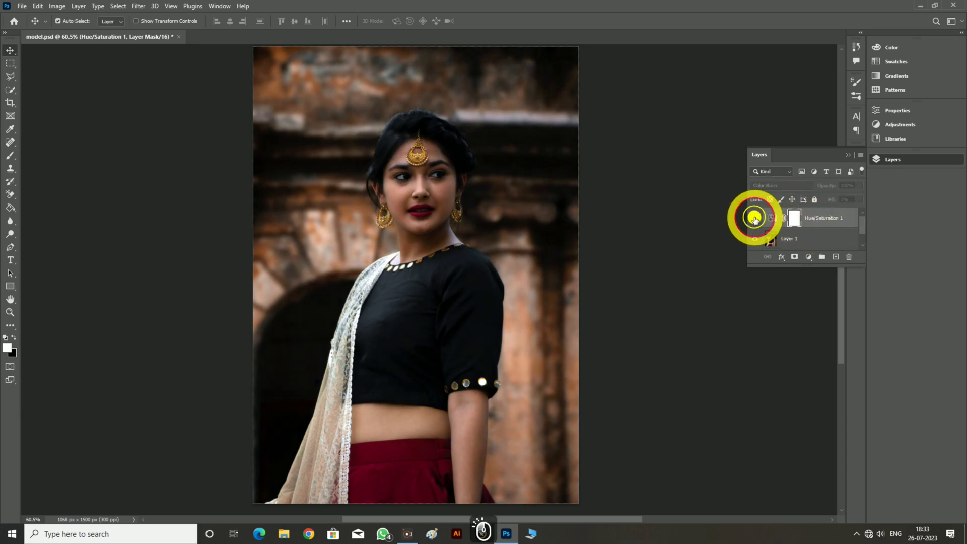
{"action": "left_click", "coordinate": [755, 219]}
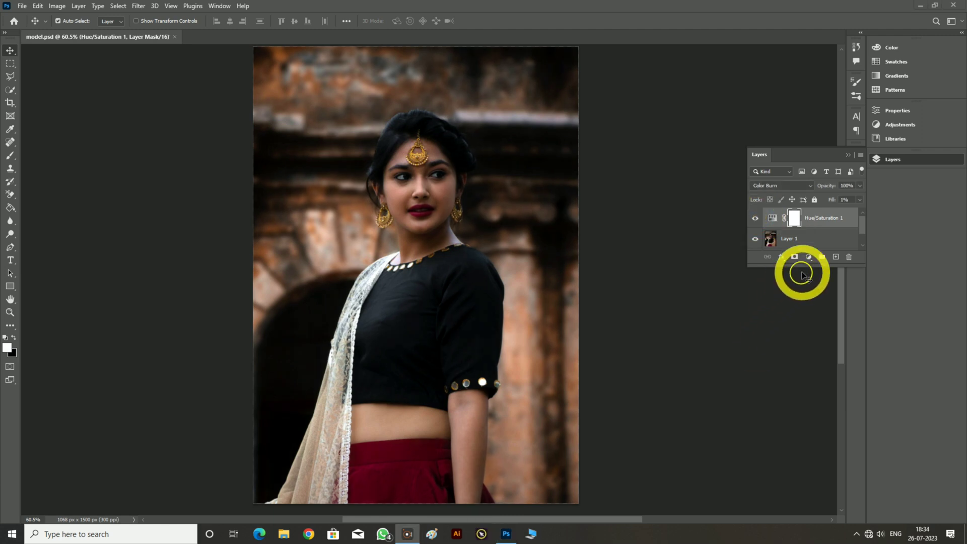
Add a second Hue/Saturation adjustment layer above the first one and return to the layer list.
{"action": "left_click", "coordinate": [809, 258]}
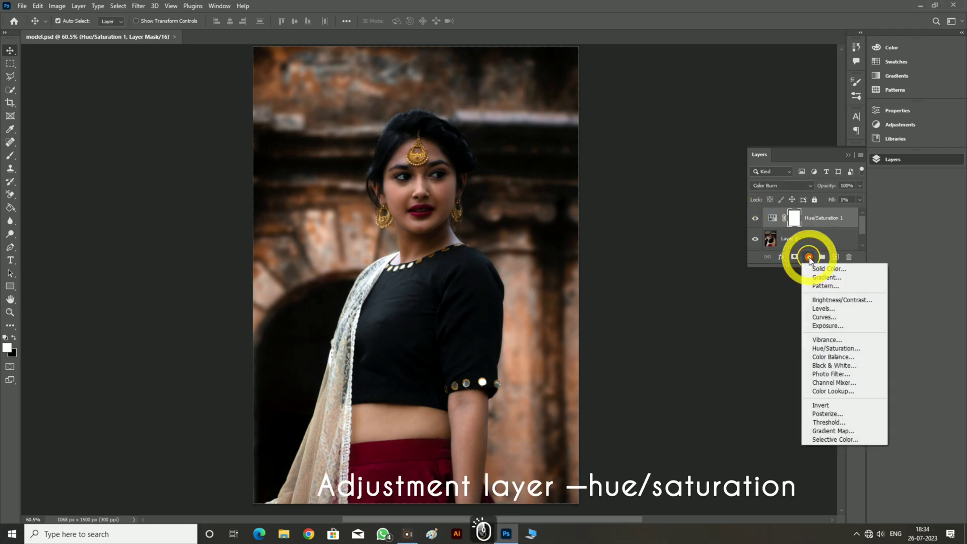
{"action": "left_click", "coordinate": [819, 349]}
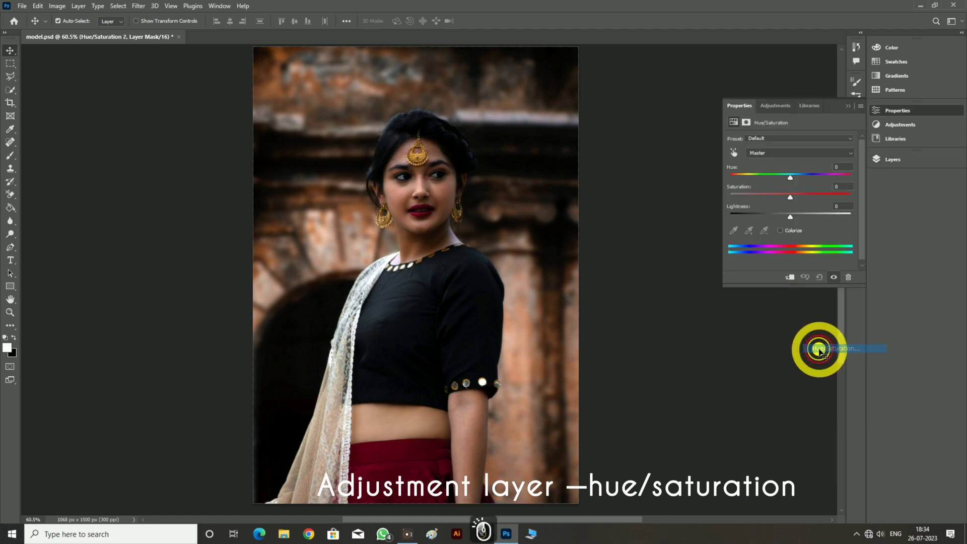
{"action": "left_click", "coordinate": [848, 105]}
{"action": "left_click", "coordinate": [887, 160]}
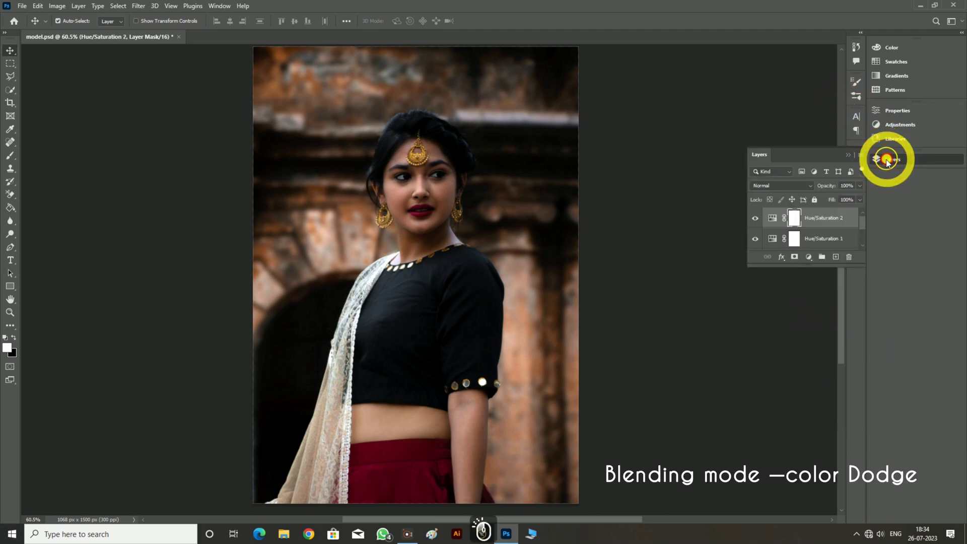
Blend the Hue/Saturation 2 layer as Color Dodge with 15% fill and compare the photo with and without it.
{"action": "left_click", "coordinate": [805, 186]}
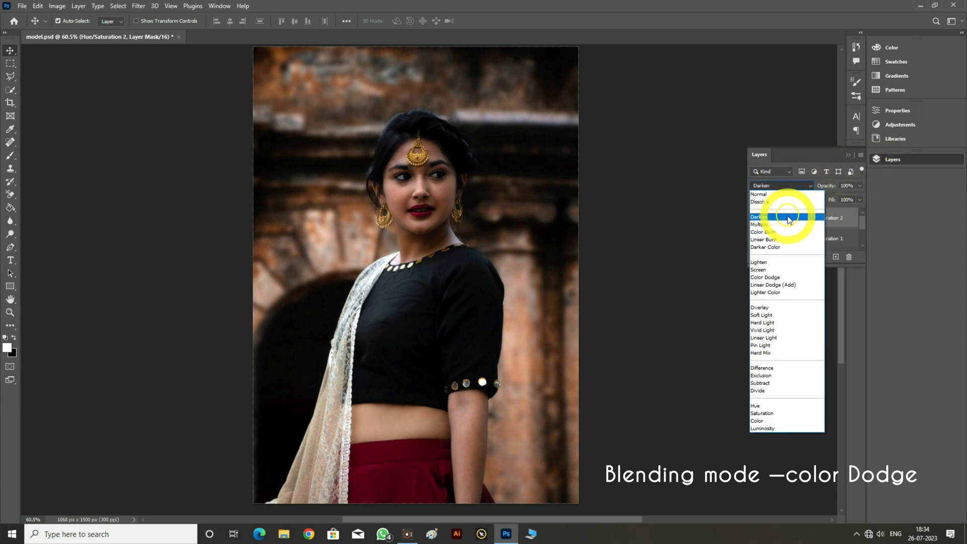
{"action": "left_click", "coordinate": [774, 277]}
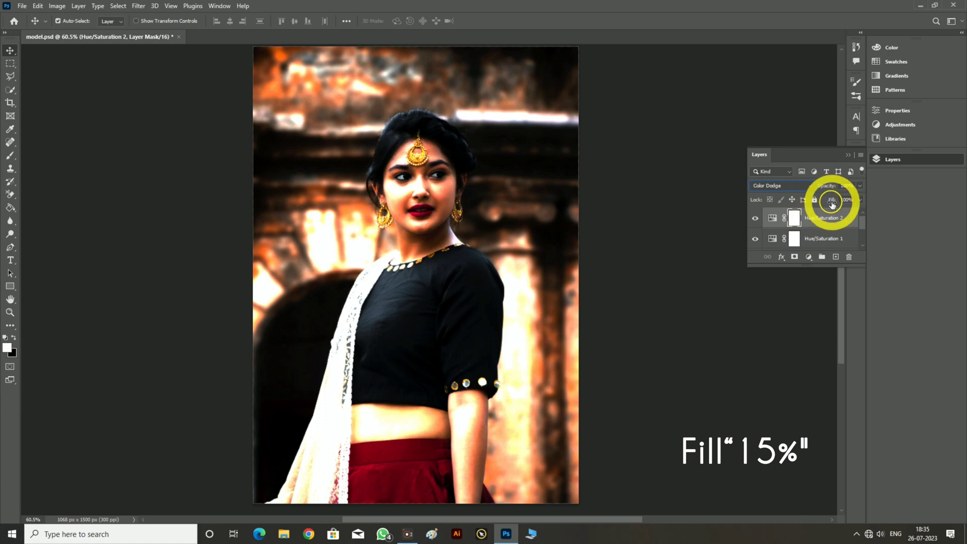
{"action": "left_click_drag", "start_coordinate": [831, 201], "coordinate": [791, 203]}
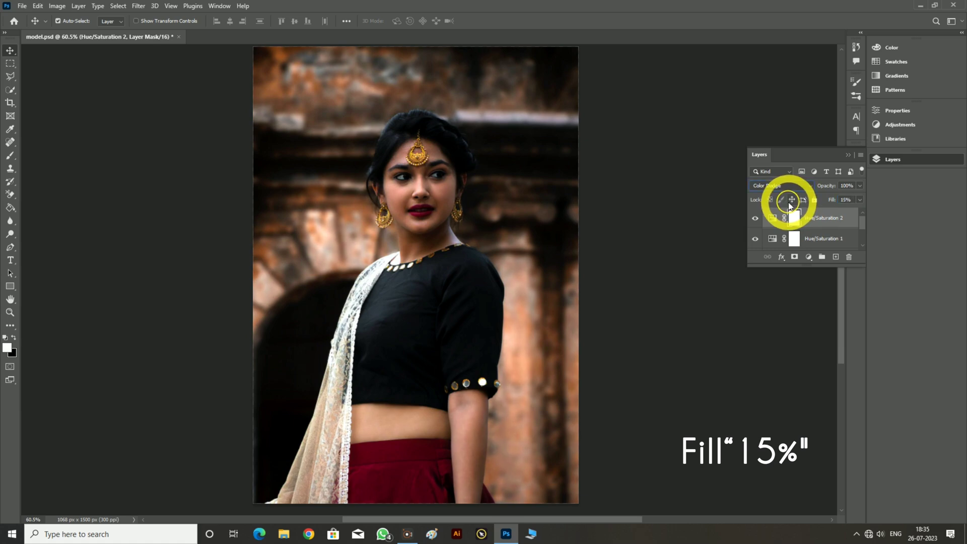
{"action": "left_click", "coordinate": [756, 219]}
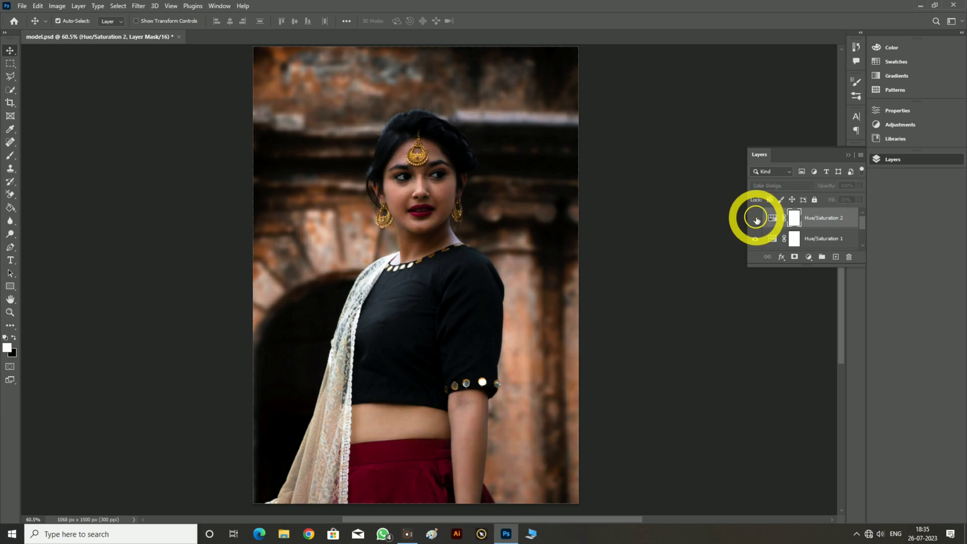
{"action": "left_click", "coordinate": [756, 219]}
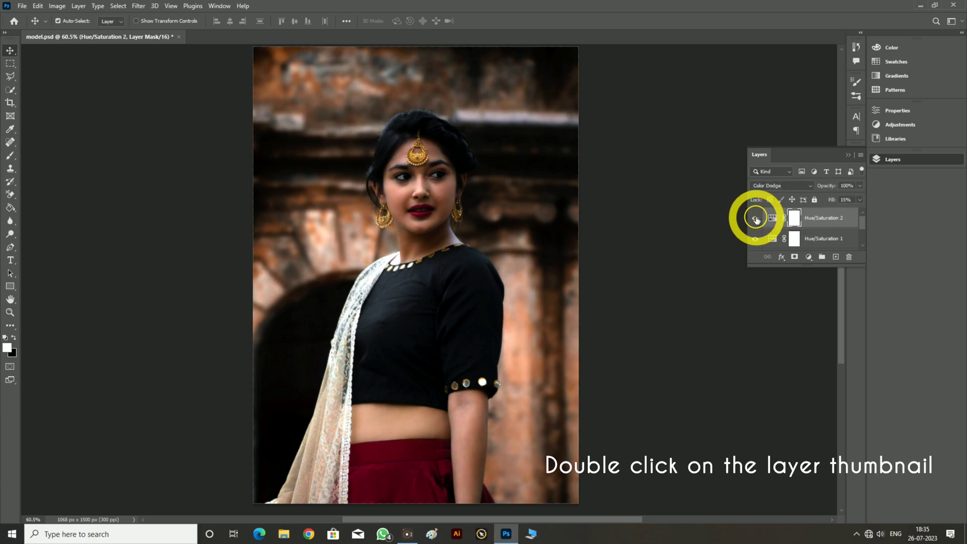
Set the saturation of the Hue/Saturation 2 layer to -5 and compare the photo with and without the layer.
{"action": "double_click", "coordinate": [774, 219]}
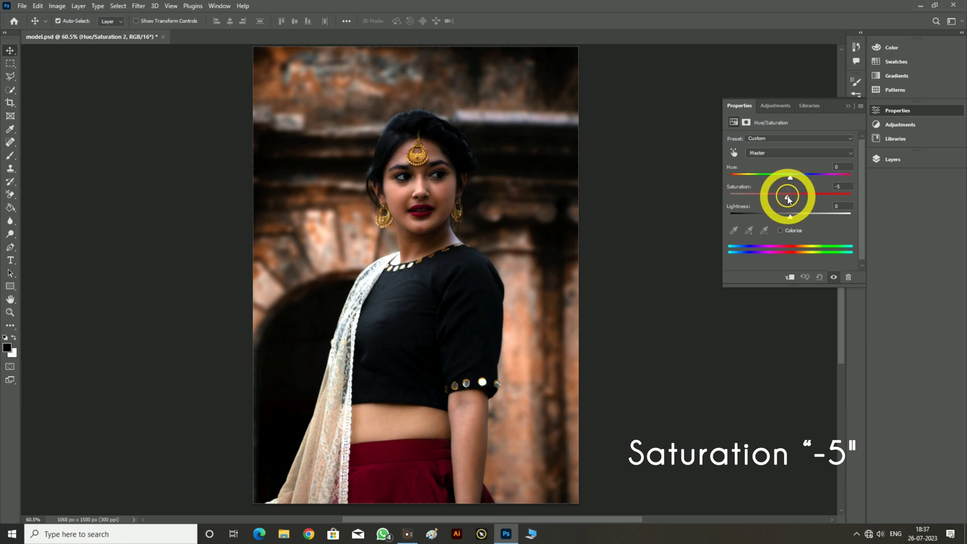
{"action": "left_click", "coordinate": [848, 106]}
{"action": "left_click", "coordinate": [880, 160]}
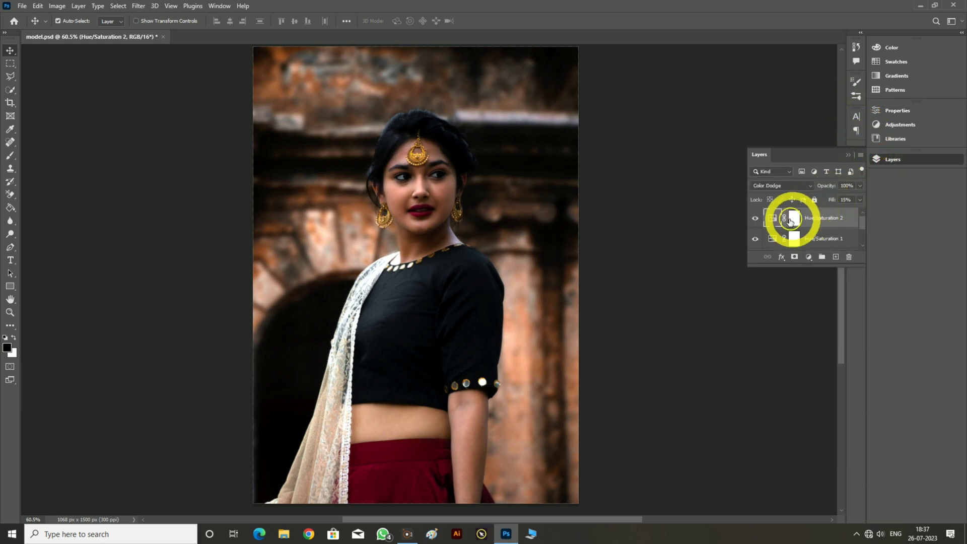
{"action": "left_click", "coordinate": [755, 219]}
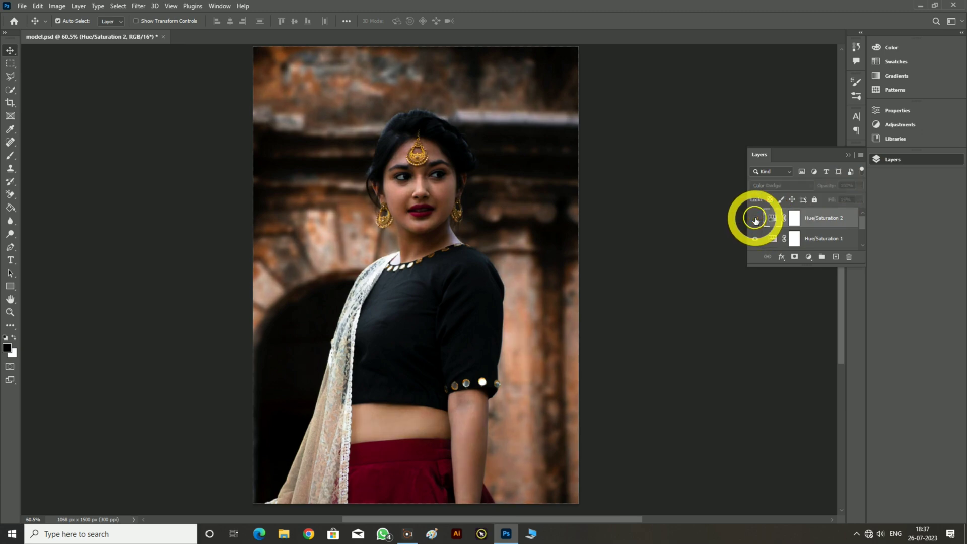
{"action": "left_click", "coordinate": [755, 220]}
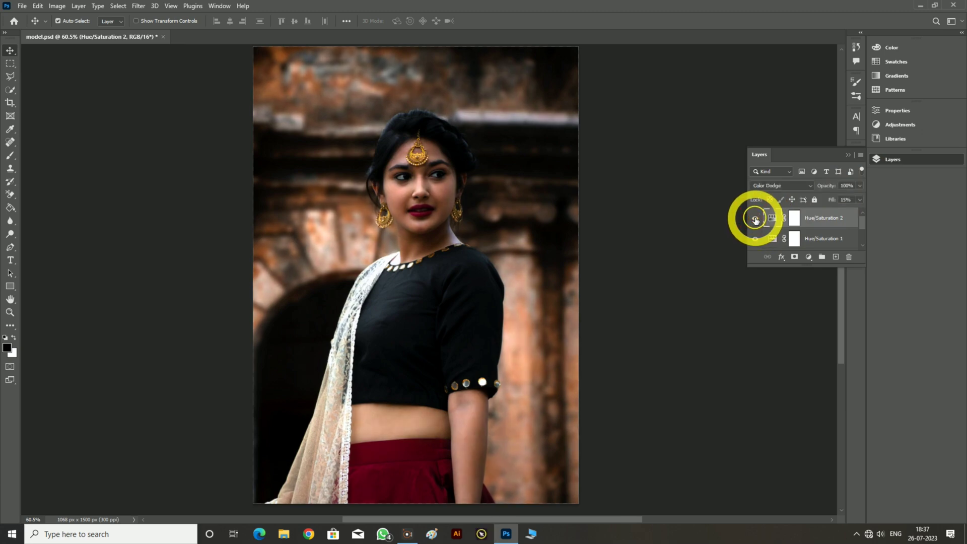
{"action": "left_click", "coordinate": [796, 218]}
{"action": "left_click", "coordinate": [820, 219]}
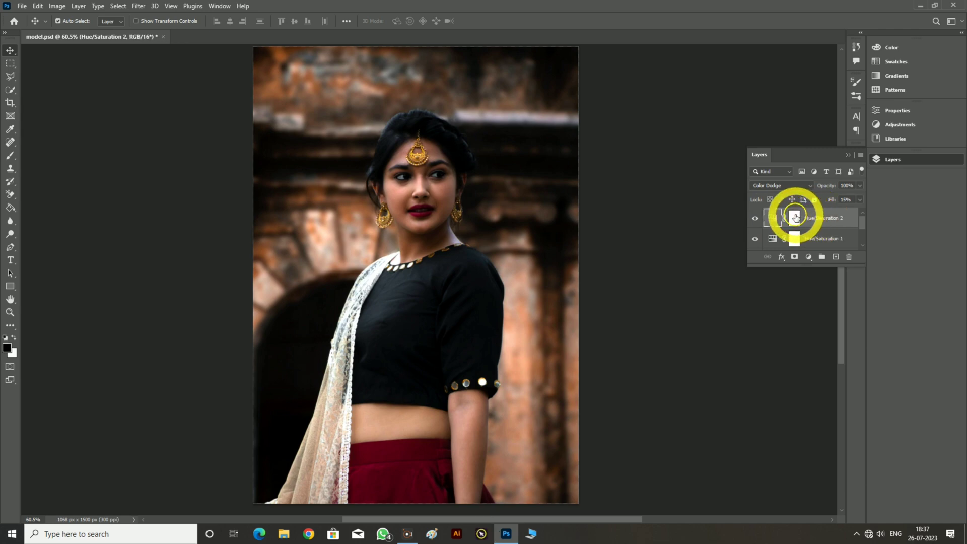
{"action": "left_click", "coordinate": [795, 217]}
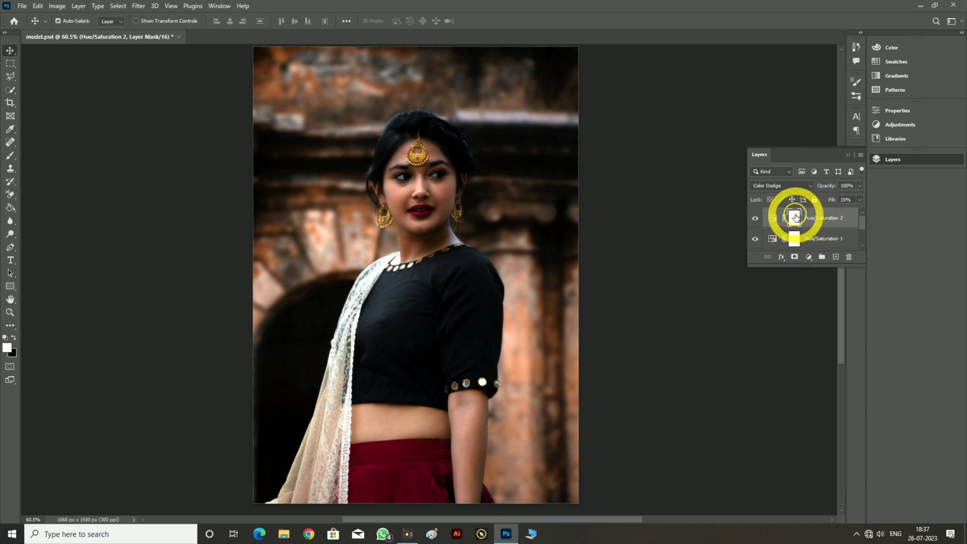
Add a Curves adjustment layer and pull the RGB curve's midtones steeply upward to brighten the whole photo.
{"action": "left_click", "coordinate": [809, 257]}
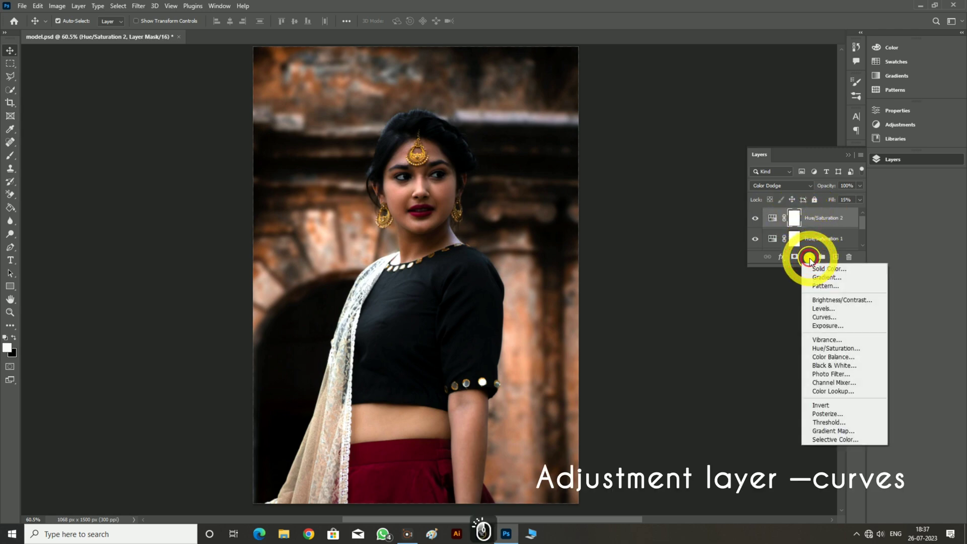
{"action": "left_click", "coordinate": [823, 317]}
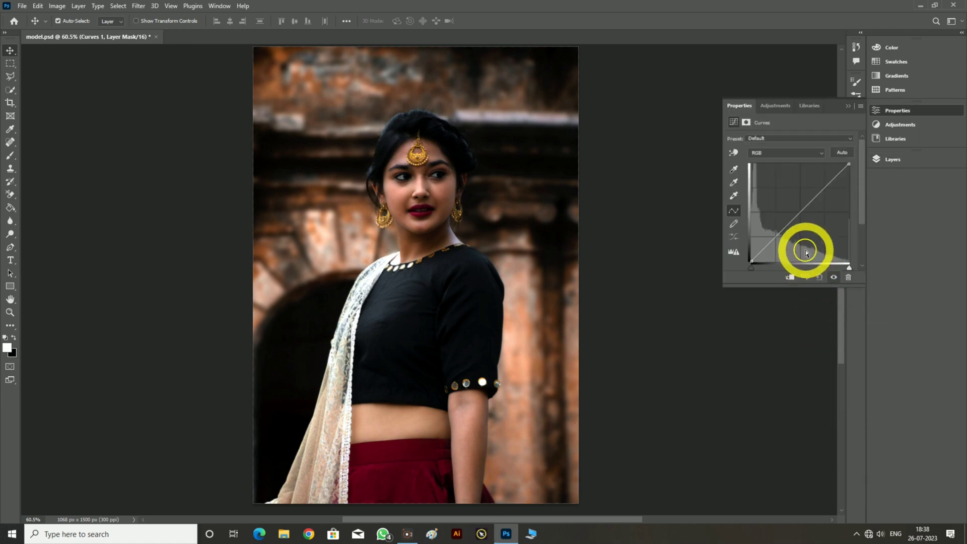
{"action": "left_click_drag", "start_coordinate": [799, 218], "coordinate": [790, 179]}
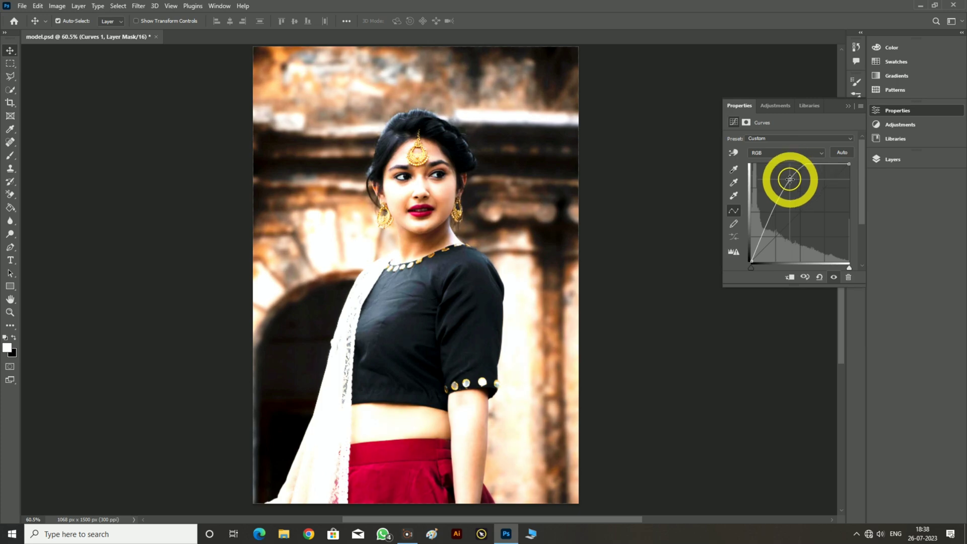
{"action": "left_click_drag", "start_coordinate": [790, 180], "coordinate": [789, 175]}
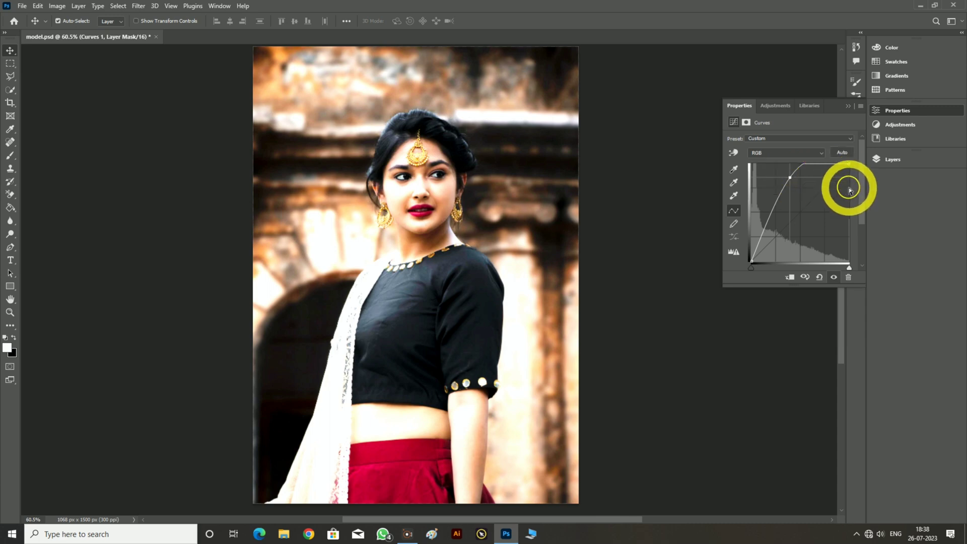
{"action": "left_click", "coordinate": [848, 106]}
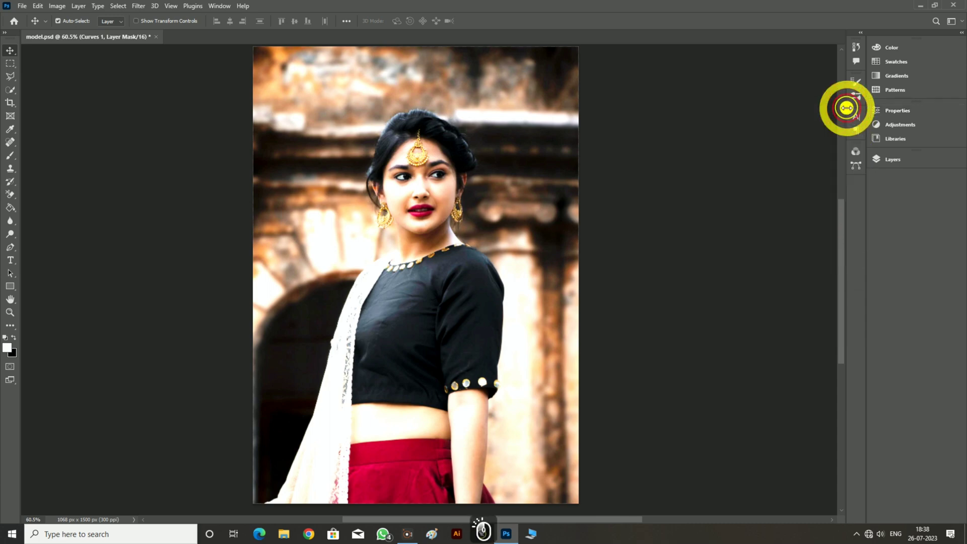
Restrict the Curves 1 layer to the highlights by splitting the underlying layer's dark Blend If slider to 165/255.
{"action": "left_click", "coordinate": [891, 160]}
{"action": "double_click", "coordinate": [837, 222]}
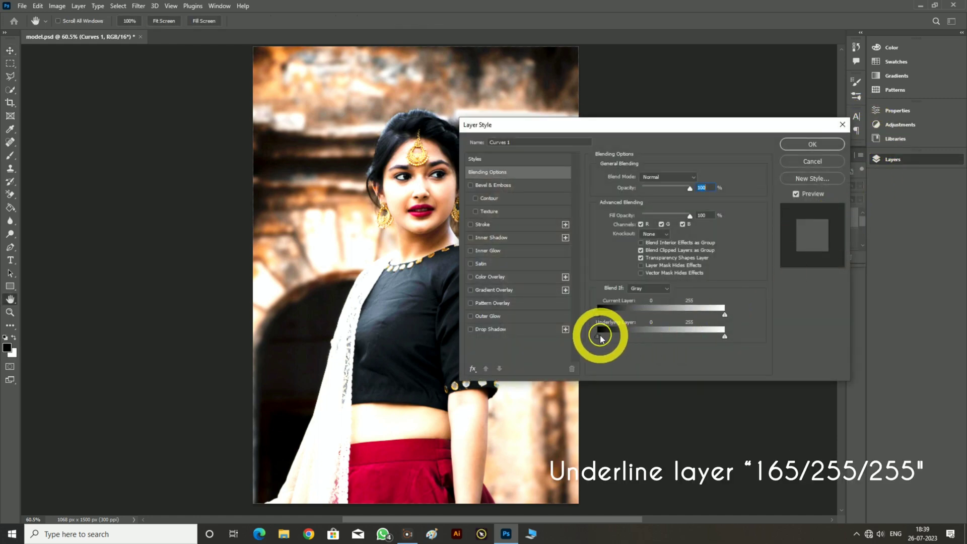
{"action": "left_click_drag", "start_coordinate": [600, 337], "coordinate": [671, 339]}
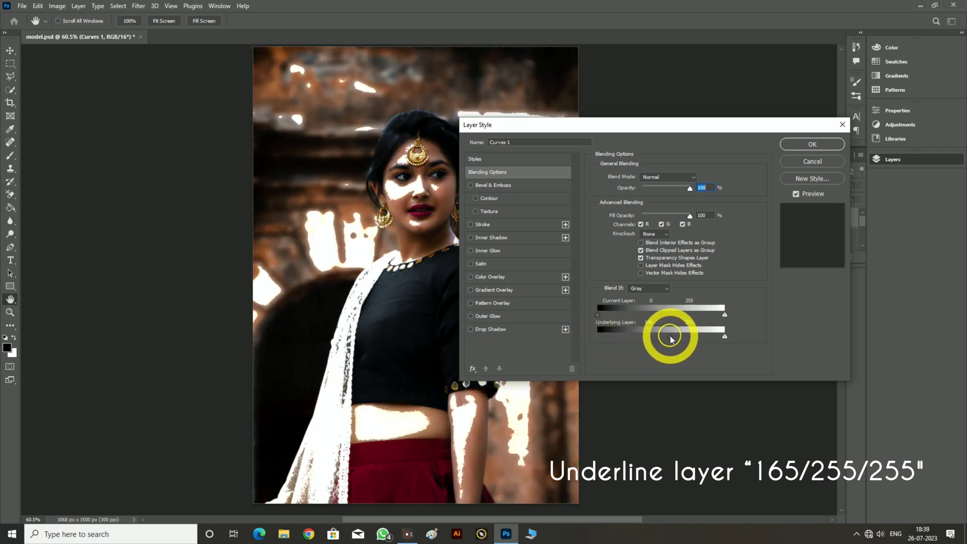
{"action": "key", "text": "alt"}
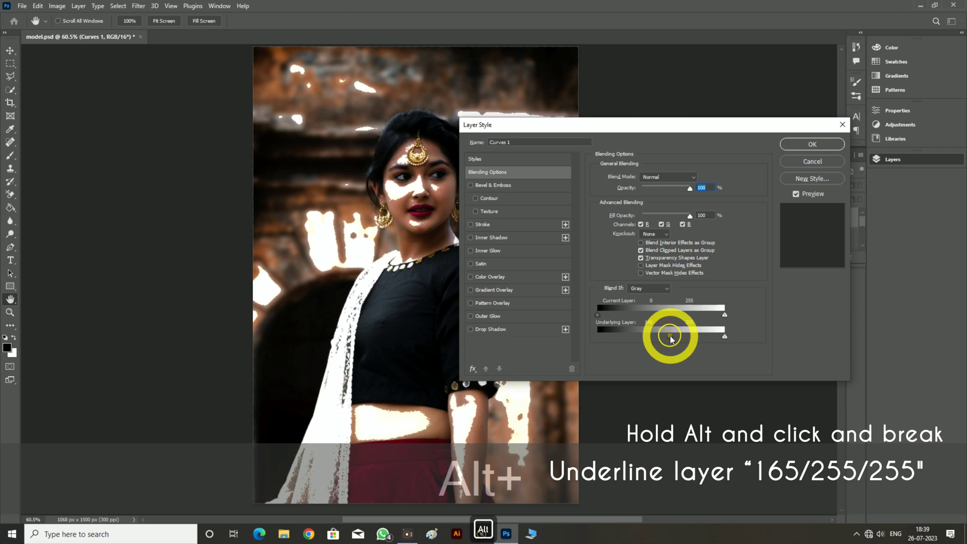
{"action": "mouse_move", "coordinate": [670, 339]}
{"action": "left_mouse_down"}
{"action": "mouse_move", "coordinate": [732, 339]}
{"action": "mouse_move", "coordinate": [666, 339]}
{"action": "mouse_move", "coordinate": [683, 339]}
{"action": "left_mouse_up"}
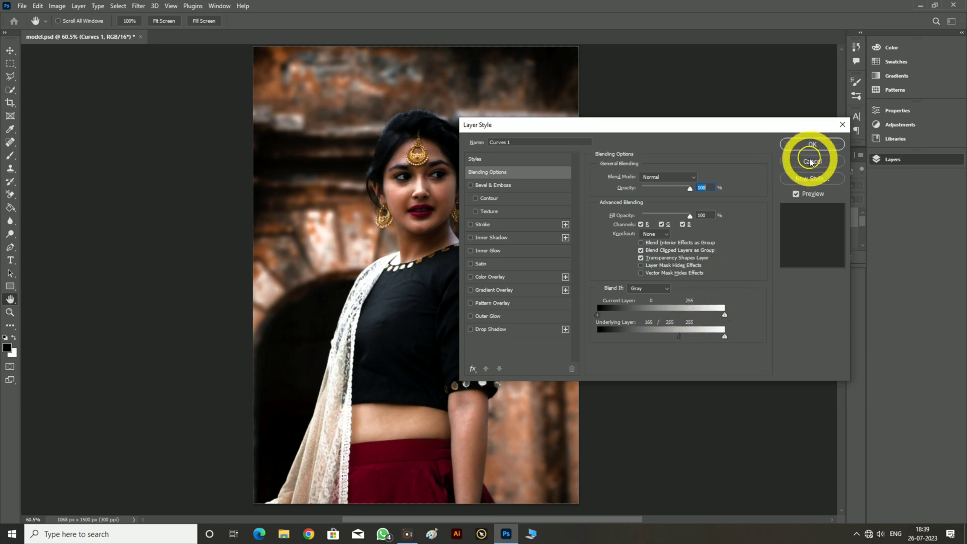
{"action": "left_click", "coordinate": [812, 144]}
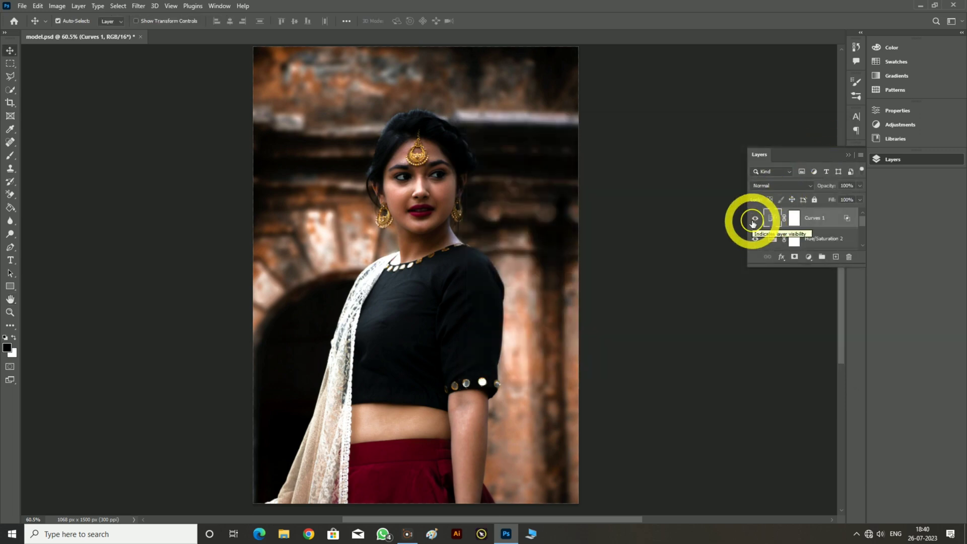
Lower the Curves 1 layer's fill to 50% and its opacity to 50%.
{"action": "left_click_drag", "start_coordinate": [831, 199], "coordinate": [809, 202]}
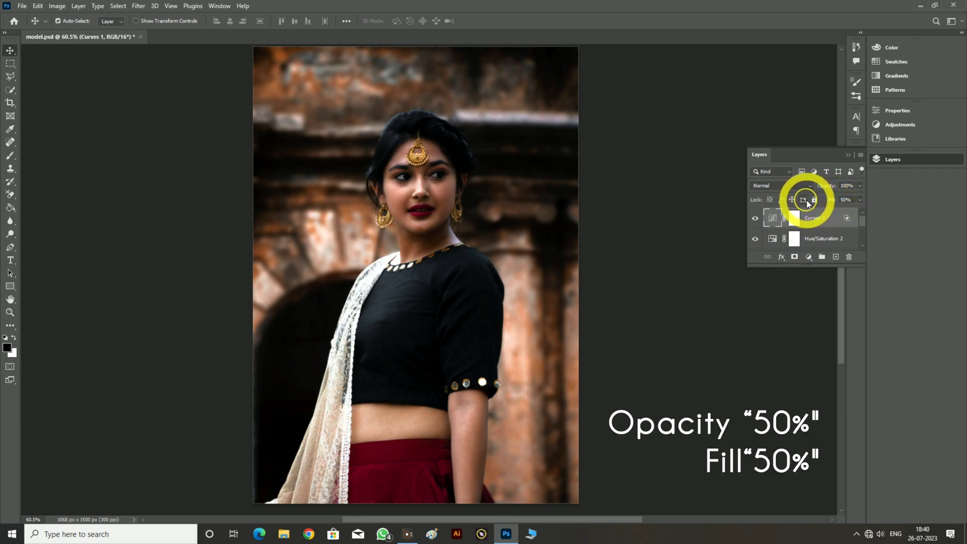
{"action": "left_click_drag", "start_coordinate": [822, 188], "coordinate": [809, 190]}
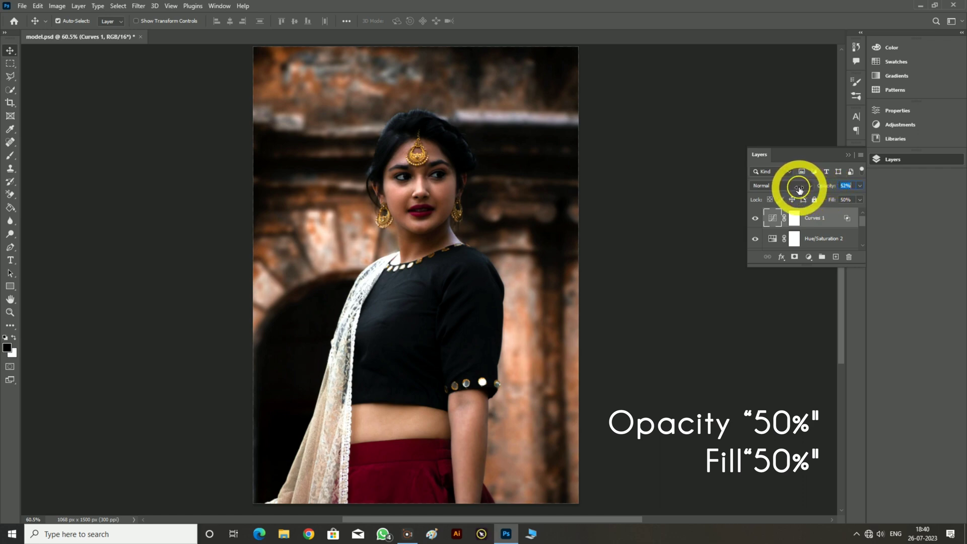
{"action": "key", "text": "Return"}
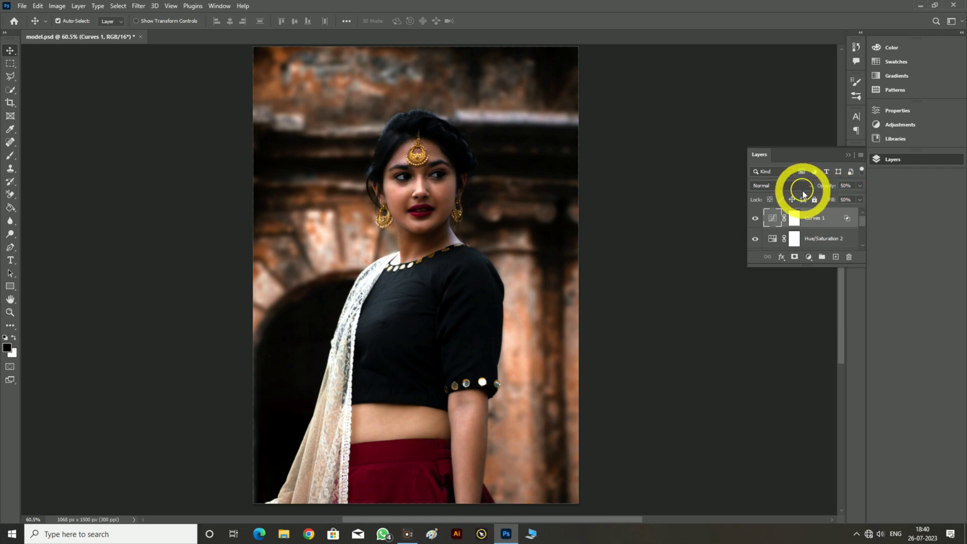
Compare the woman's face up close with and without the Curves 1 layer.
{"action": "key", "text": "ctrl+KP_Add"}
{"action": "key", "text": "ctrl+KP_Add"}
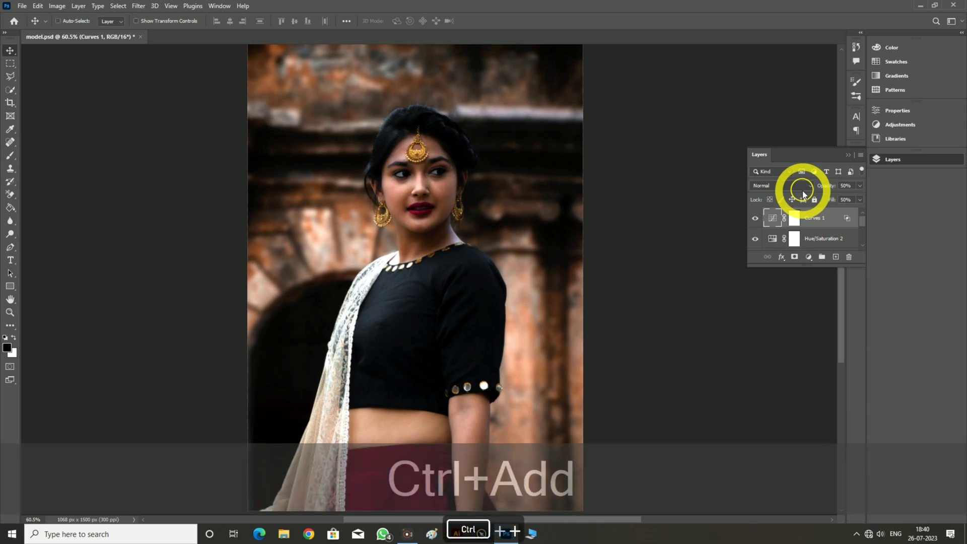
{"action": "scroll", "coordinate": [477, 153], "scroll_direction": "up", "scroll_amount": 1}
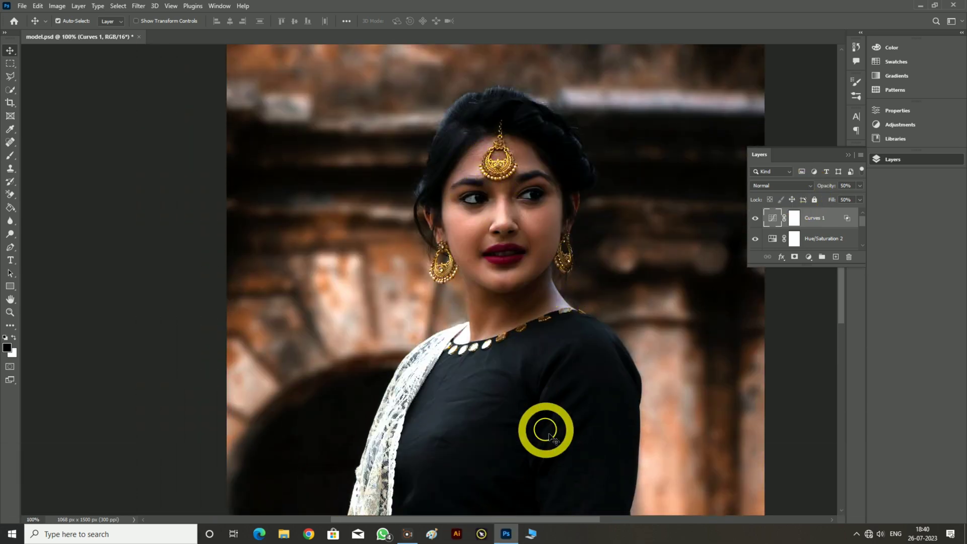
{"action": "left_click_drag", "start_coordinate": [557, 520], "coordinate": [566, 518]}
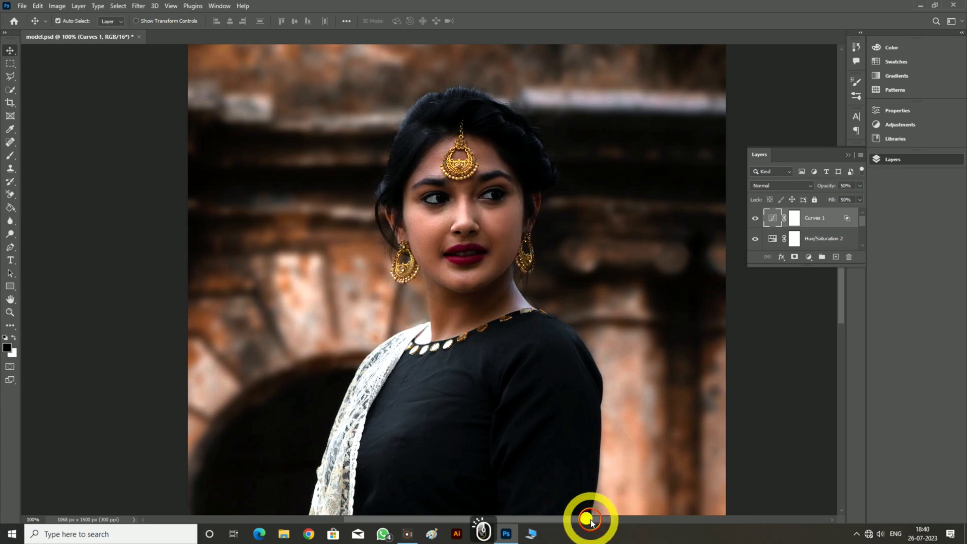
{"action": "key", "text": "ctrl+KP_Add"}
{"action": "key", "text": "ctrl+KP_Subtract"}
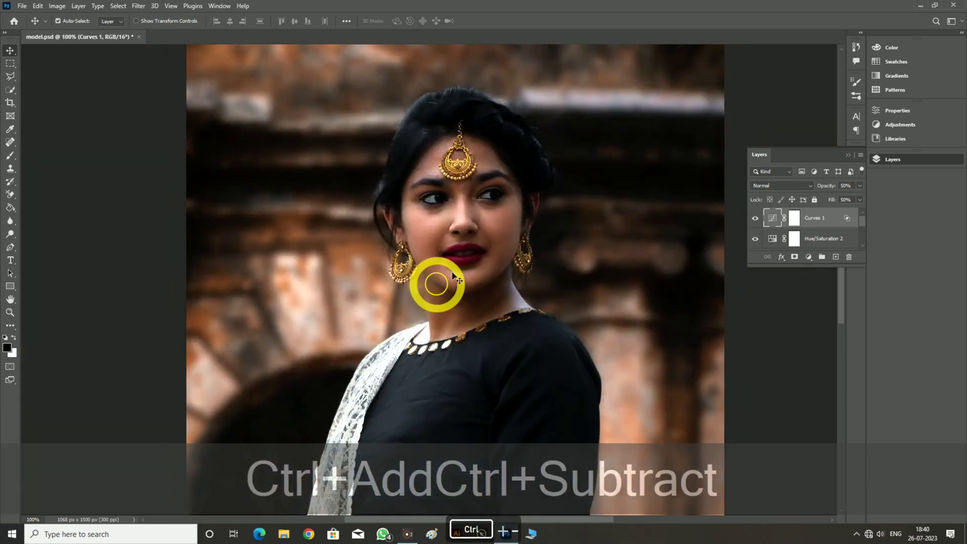
{"action": "left_click", "coordinate": [755, 218]}
{"action": "key", "text": "ctrl+KP_Add"}
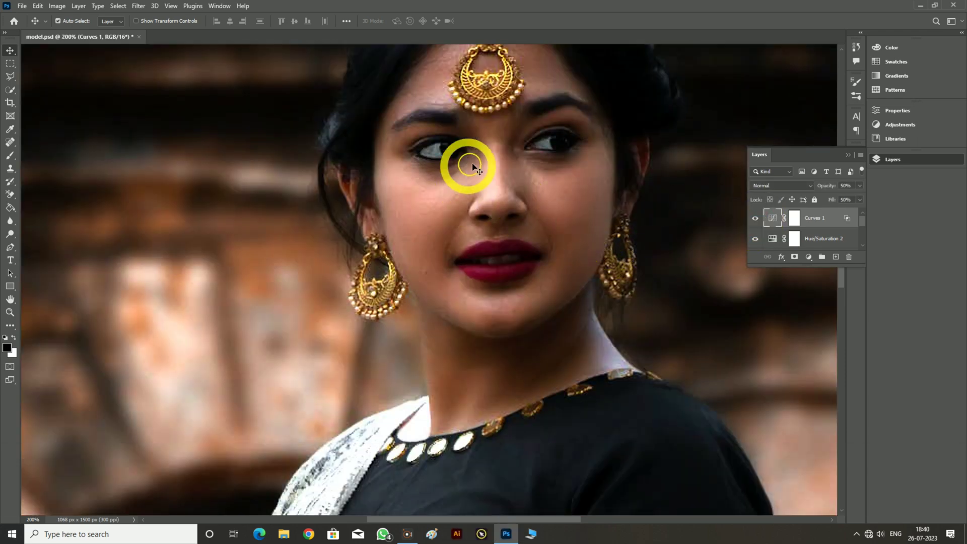
{"action": "left_click", "coordinate": [754, 218]}
{"action": "left_click", "coordinate": [755, 218]}
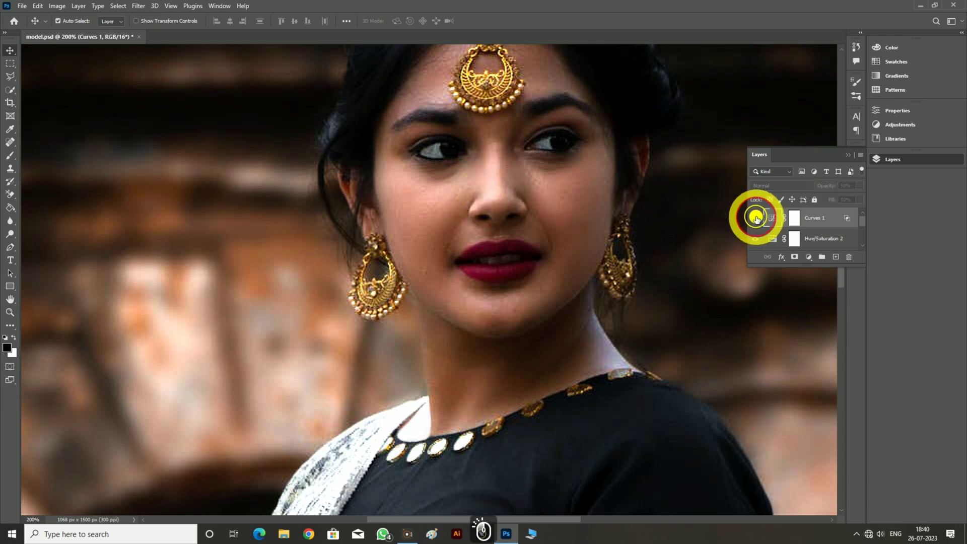
{"action": "left_click", "coordinate": [755, 218]}
{"action": "key", "text": "ctrl+minus"}
{"action": "key", "text": "ctrl+minus"}
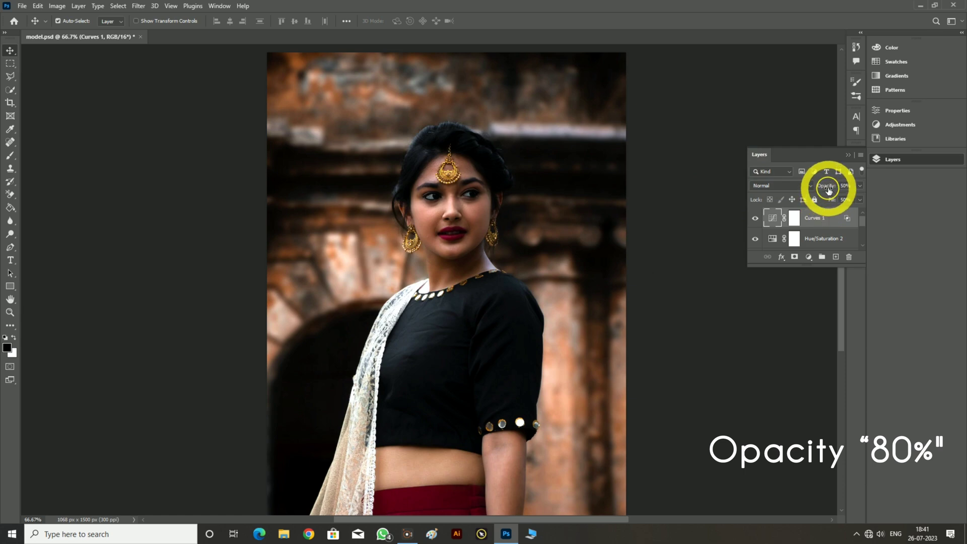
Raise the Curves 1 layer's opacity to 80% and compare the face with and without the layer.
{"action": "left_click_drag", "start_coordinate": [825, 188], "coordinate": [846, 188]}
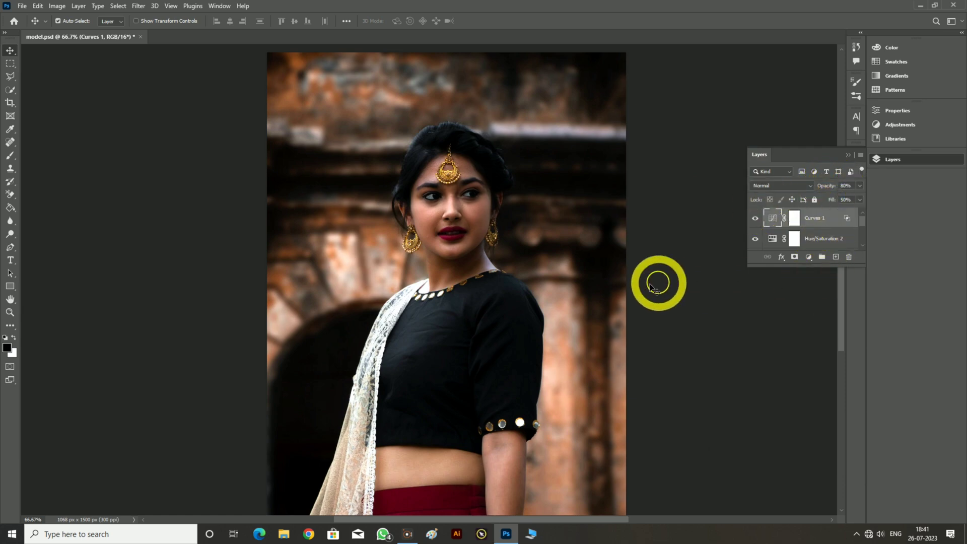
{"action": "key", "text": "ctrl+KP_Add"}
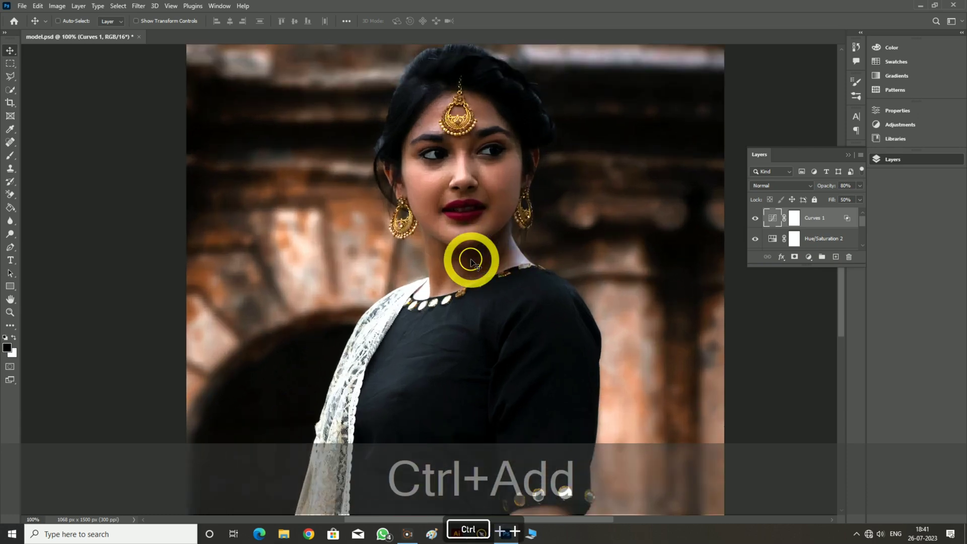
{"action": "key", "text": "ctrl+KP_Add"}
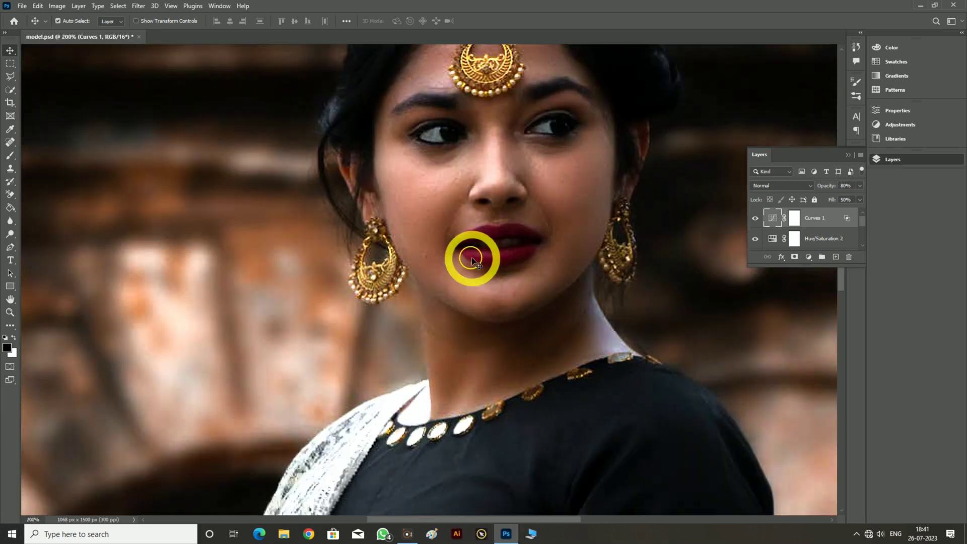
{"action": "left_click", "coordinate": [755, 219]}
{"action": "left_click", "coordinate": [755, 219]}
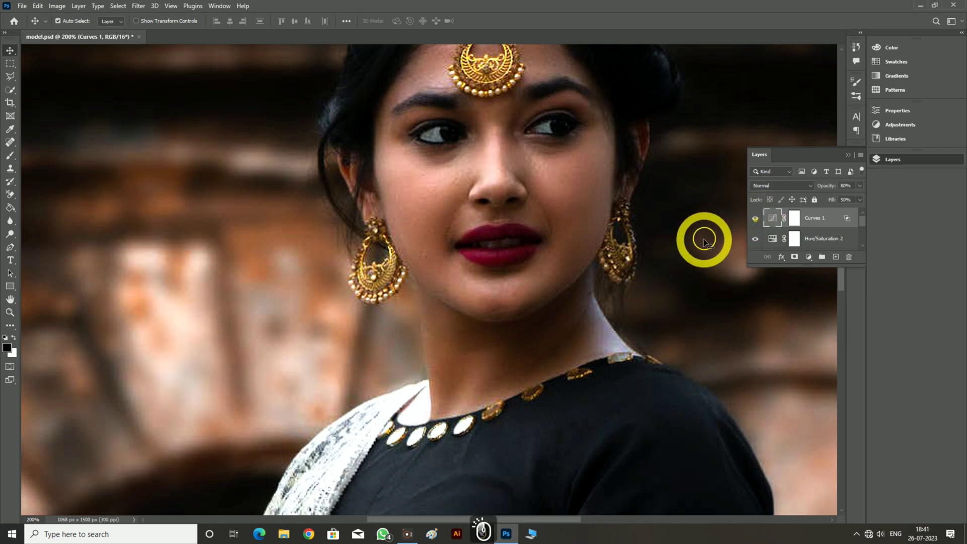
Examine the clothing, waist and arm up close with and without the Curves 1 layer, and review the whole photo.
{"action": "scroll", "coordinate": [703, 245], "scroll_direction": "down", "scroll_amount": 3}
{"action": "scroll", "coordinate": [704, 246], "scroll_direction": "down", "scroll_amount": 10}
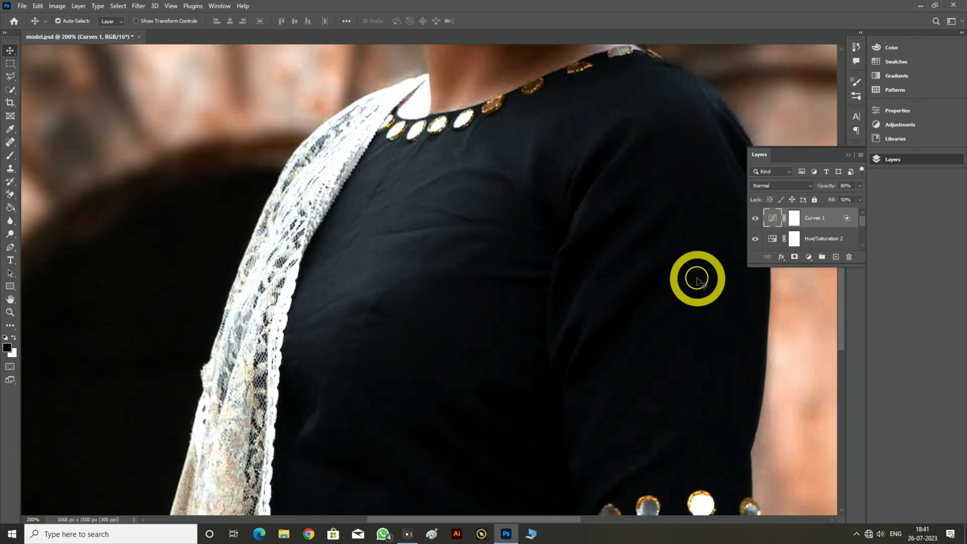
{"action": "scroll", "coordinate": [697, 281], "scroll_direction": "down", "scroll_amount": 5}
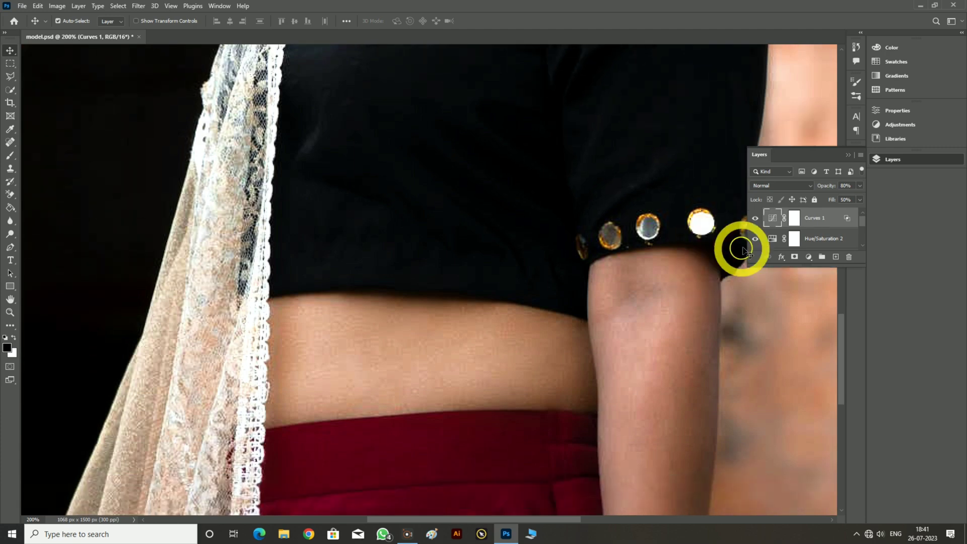
{"action": "left_click", "coordinate": [754, 220]}
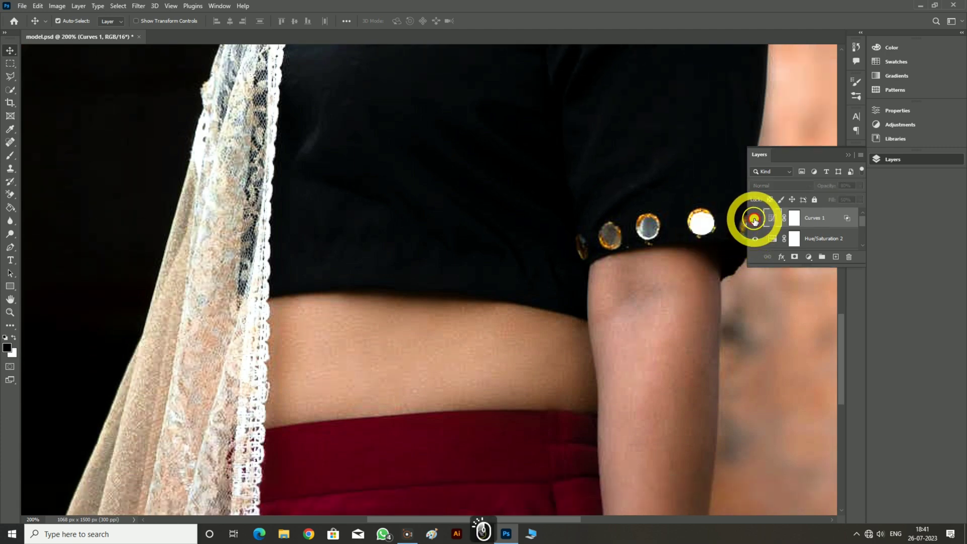
{"action": "left_click", "coordinate": [754, 220]}
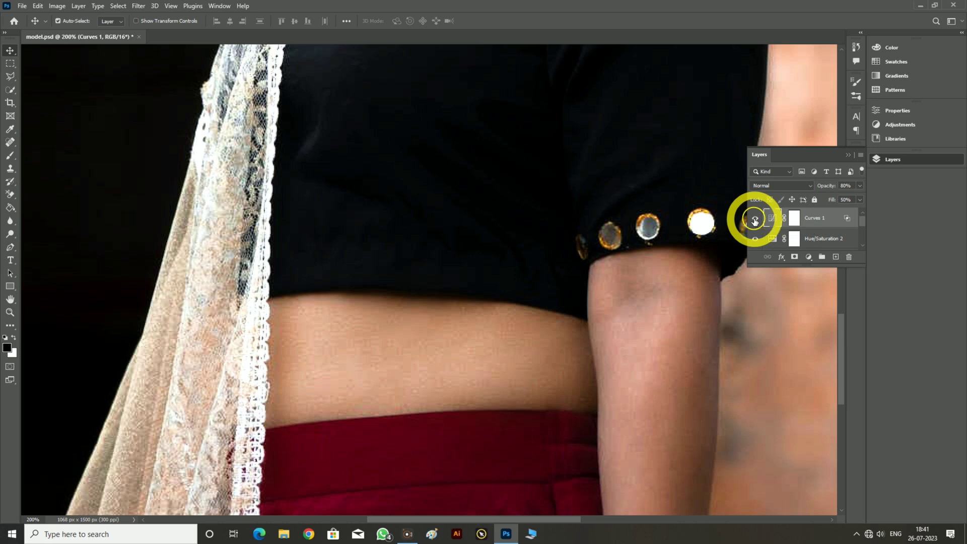
{"action": "left_click", "coordinate": [754, 219]}
{"action": "left_click", "coordinate": [755, 219]}
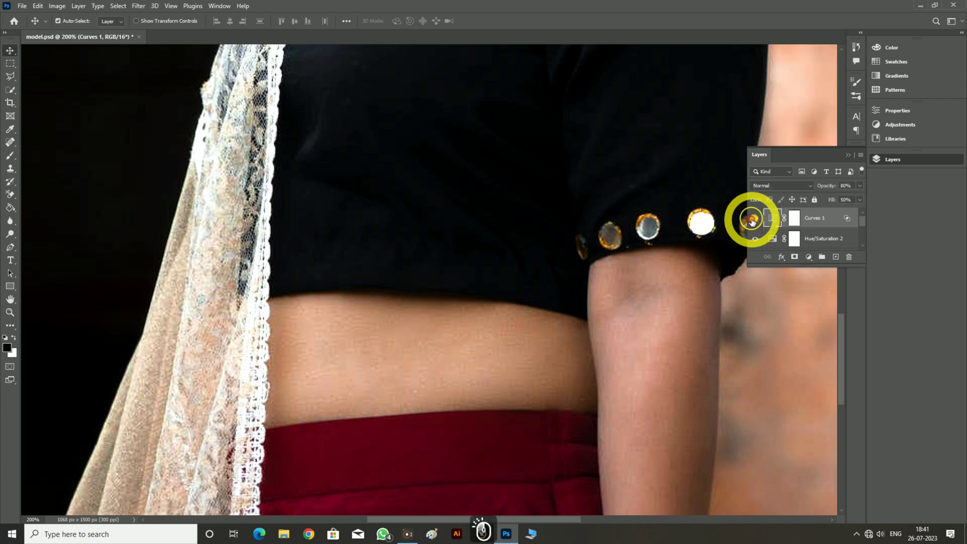
{"action": "key", "text": "ctrl+KP_Subtract"}
{"action": "key", "text": "ctrl+KP_Subtract"}
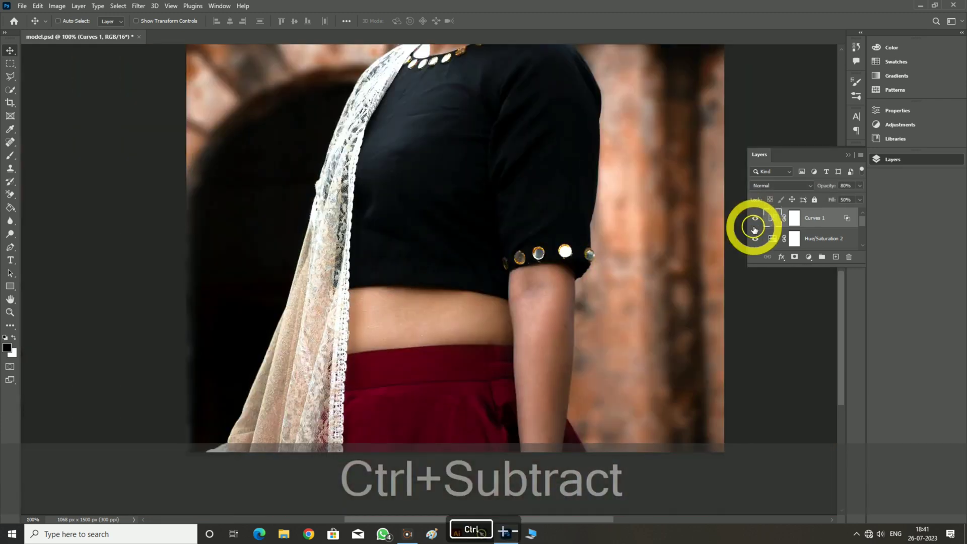
{"action": "scroll", "coordinate": [630, 285], "scroll_direction": "up", "scroll_amount": 5}
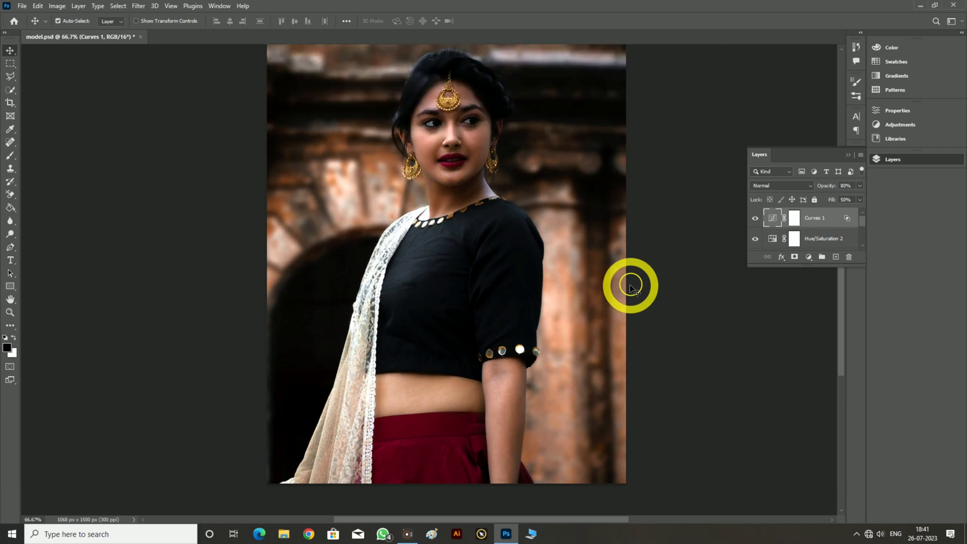
{"action": "scroll", "coordinate": [629, 285], "scroll_direction": "up", "scroll_amount": 1}
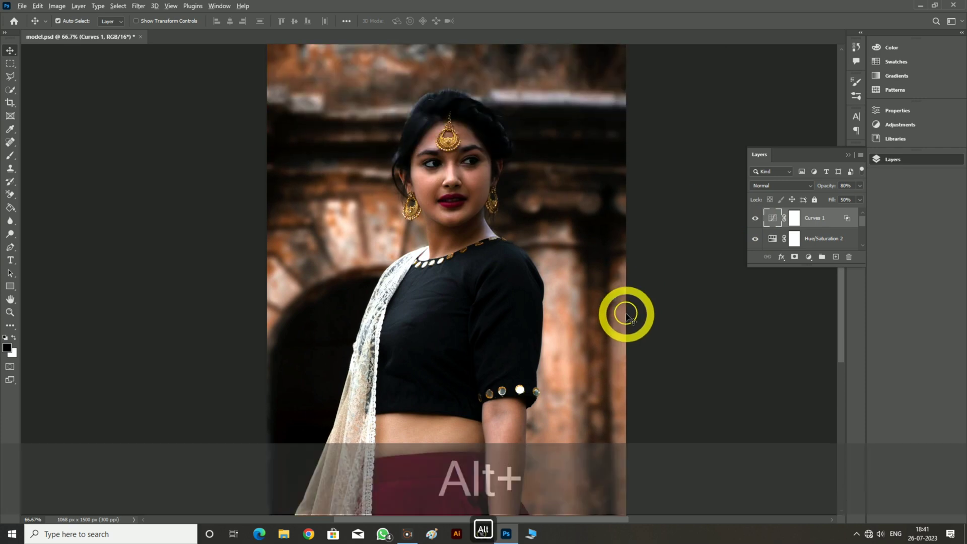
{"action": "scroll", "coordinate": [624, 313], "scroll_direction": "down", "scroll_amount": 1}
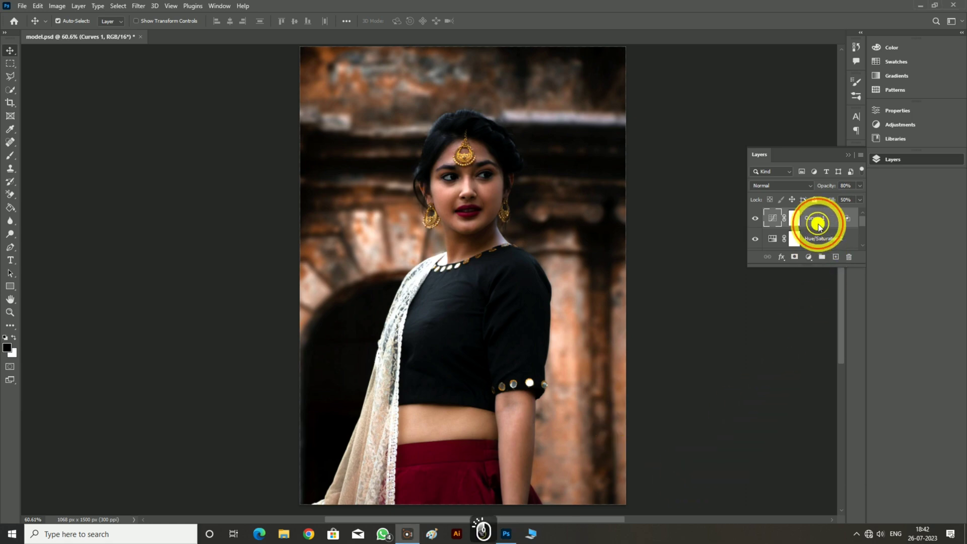
Stamp all visible layers into a new merged layer on top and duplicate that layer.
{"action": "key", "text": "ctrl"}
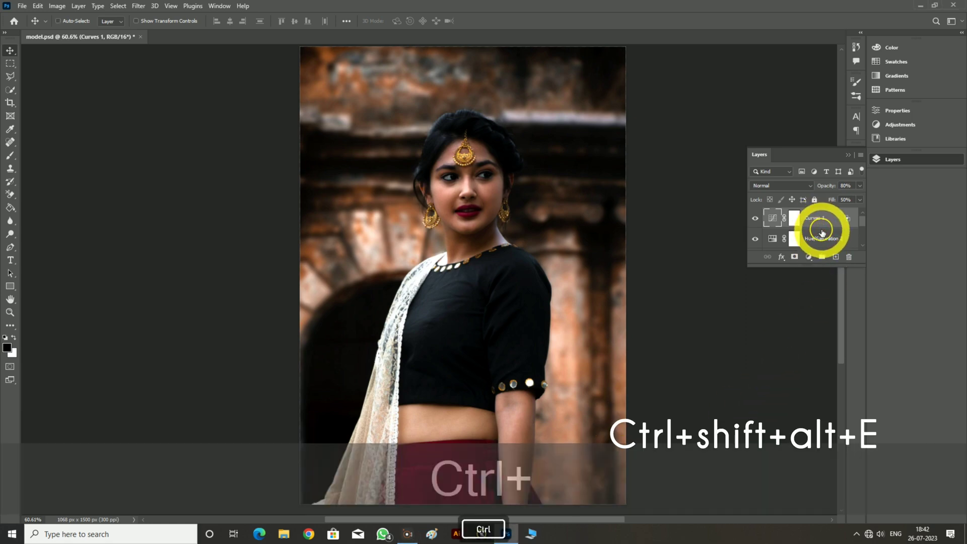
{"action": "key", "text": "alt"}
{"action": "key", "text": "shift"}
{"action": "key", "text": "ctrl+shift+alt+e"}
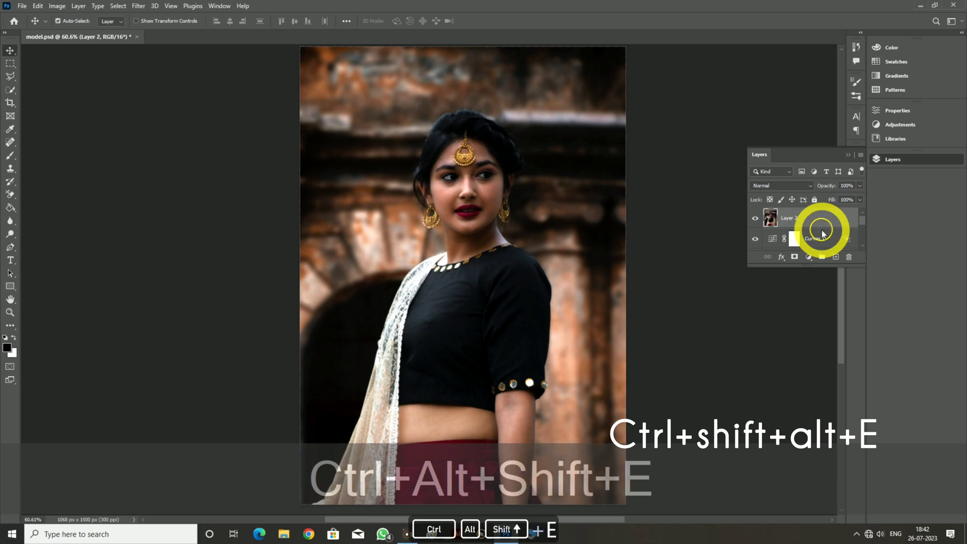
{"action": "key", "text": "ctrl+j"}
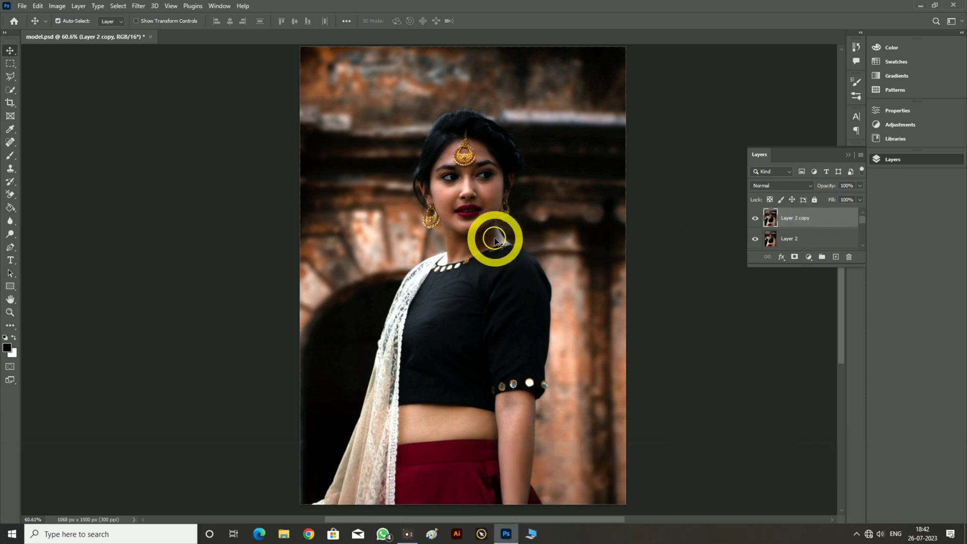
Set up the Spot Healing Brush with 100% hardness and a 10 px size for retouching the woman's face.
{"action": "key", "text": "ctrl"}
{"action": "key", "text": "ctrl+KP_Add"}
{"action": "key", "text": "ctrl+KP_Add"}
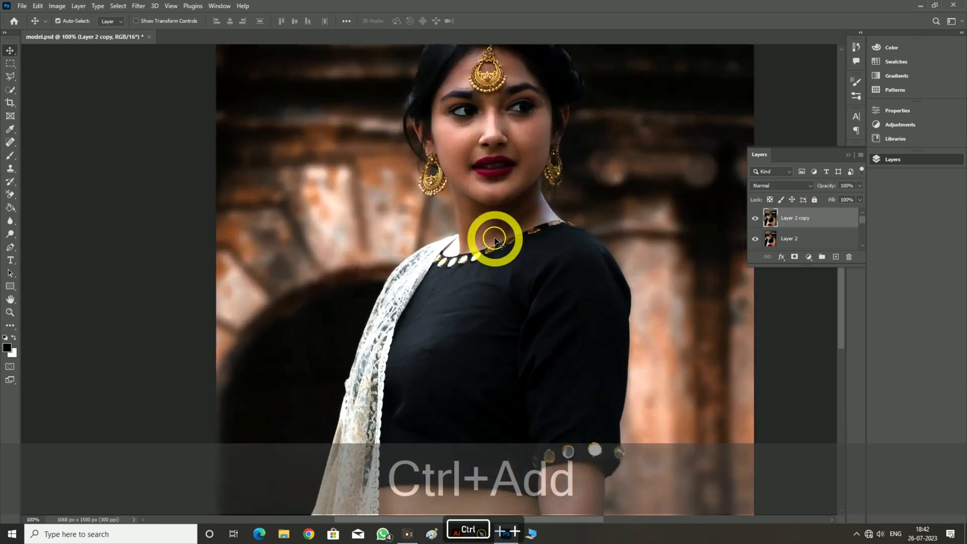
{"action": "key", "text": "ctrl+KP_Add"}
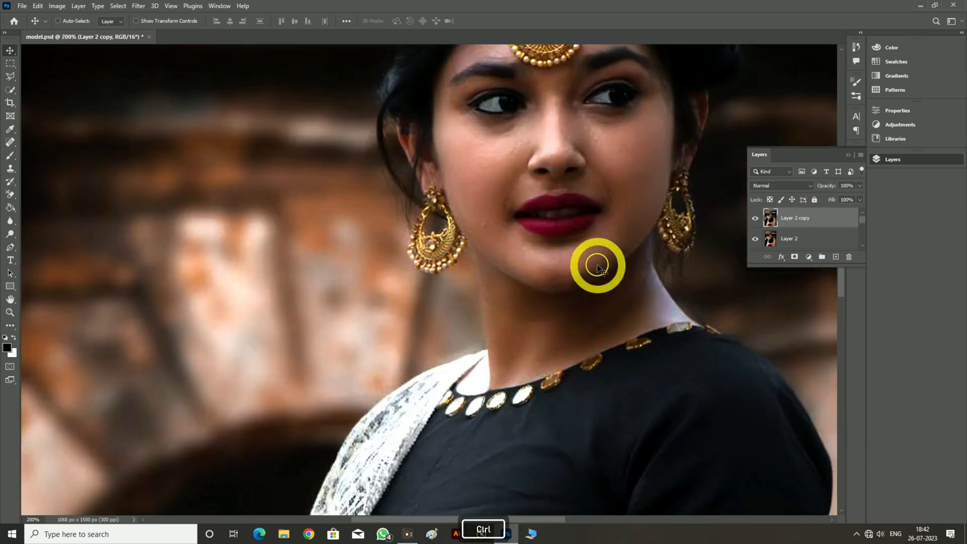
{"action": "key", "text": "ctrl+KP_Subtract"}
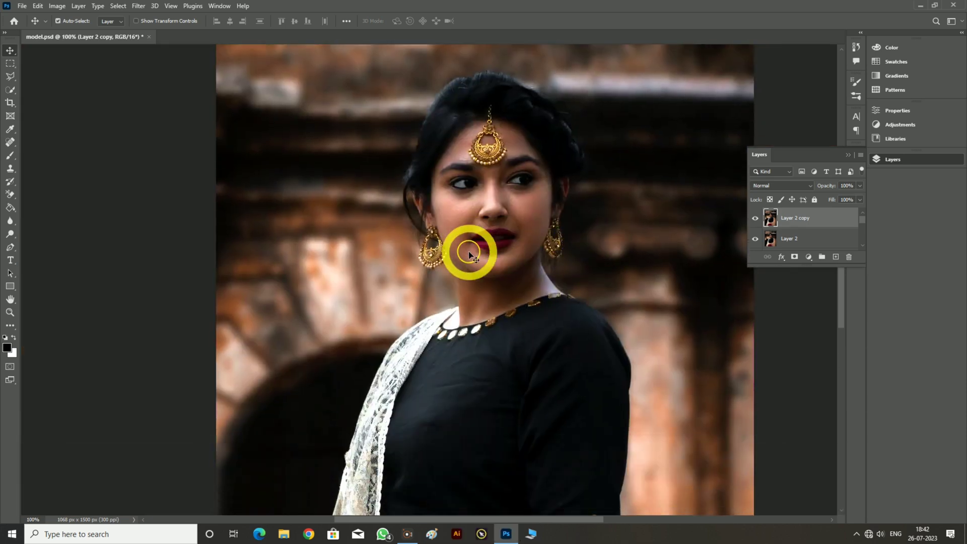
{"action": "key", "text": "ctrl+KP_Add"}
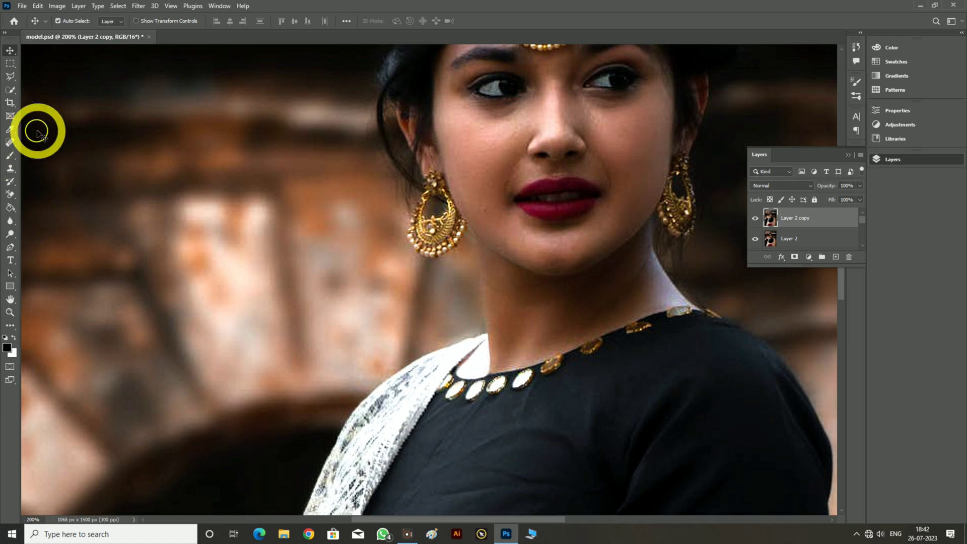
{"action": "right_click", "coordinate": [10, 142]}
{"action": "left_click", "coordinate": [45, 145]}
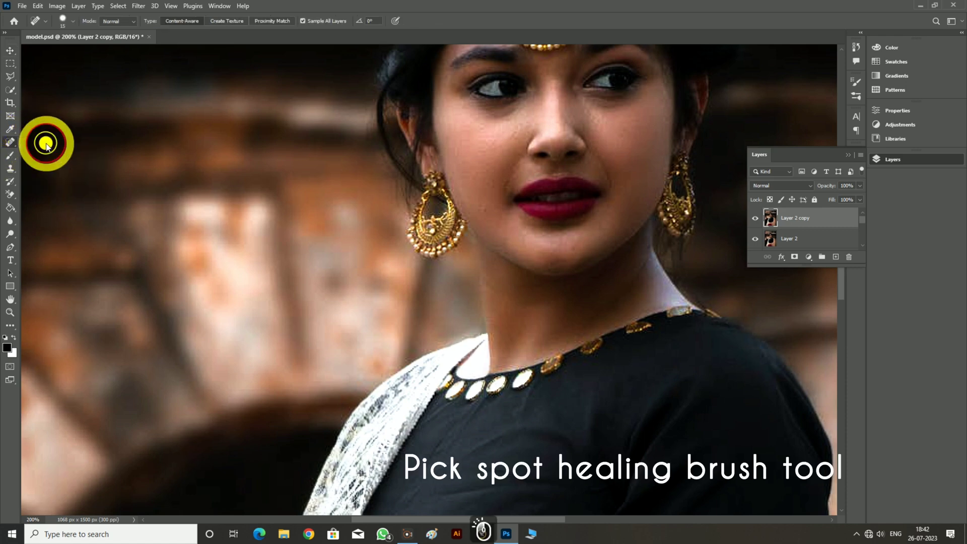
{"action": "left_click", "coordinate": [73, 21]}
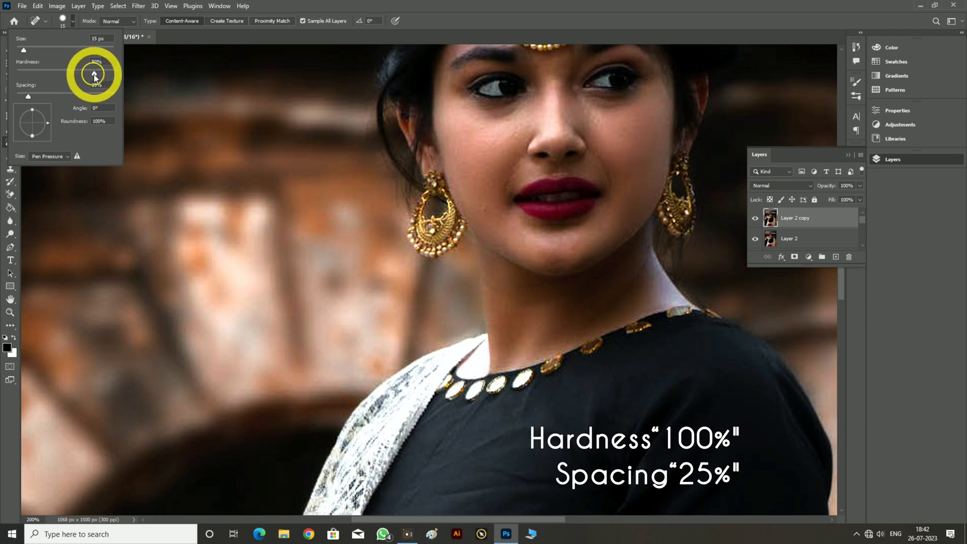
{"action": "left_click_drag", "start_coordinate": [94, 74], "coordinate": [153, 82]}
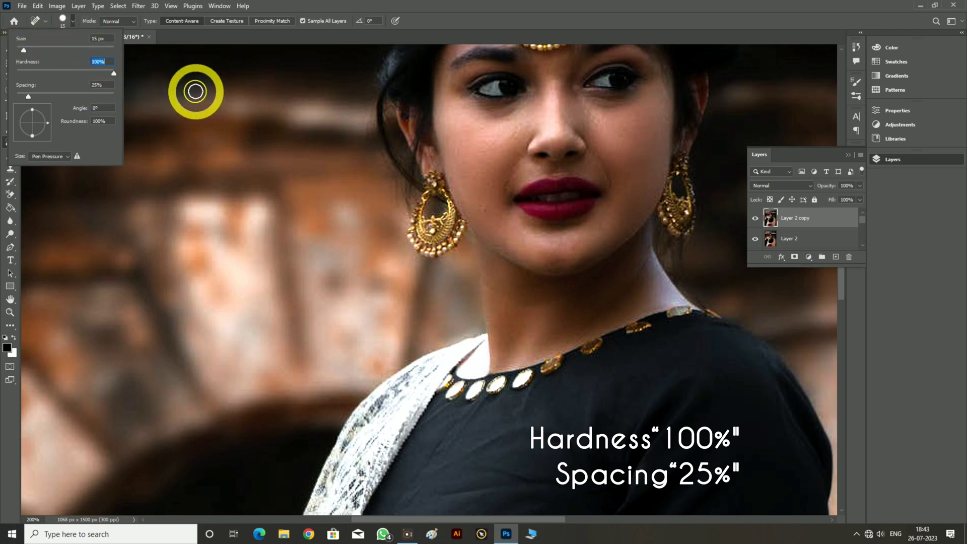
{"action": "key", "text": "Return"}
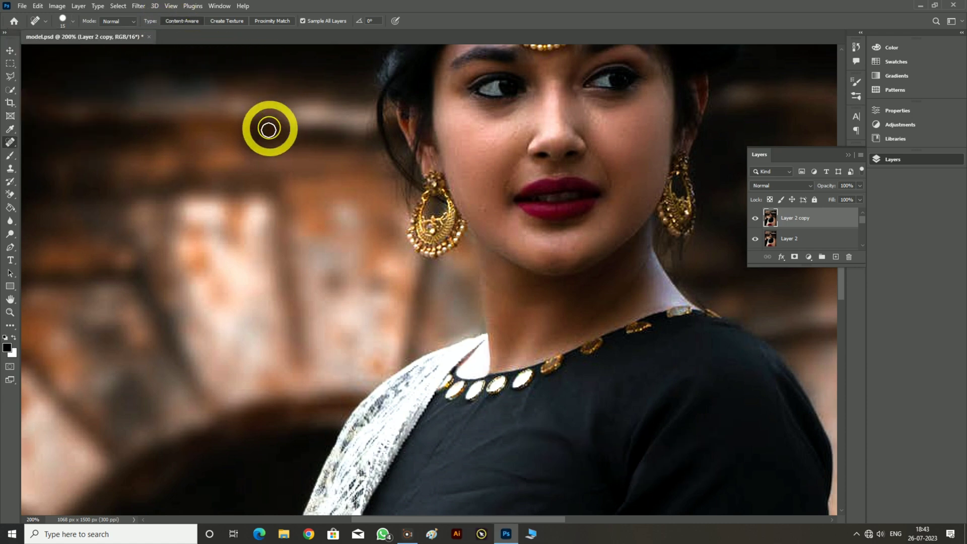
{"action": "key", "text": "bracketleft"}
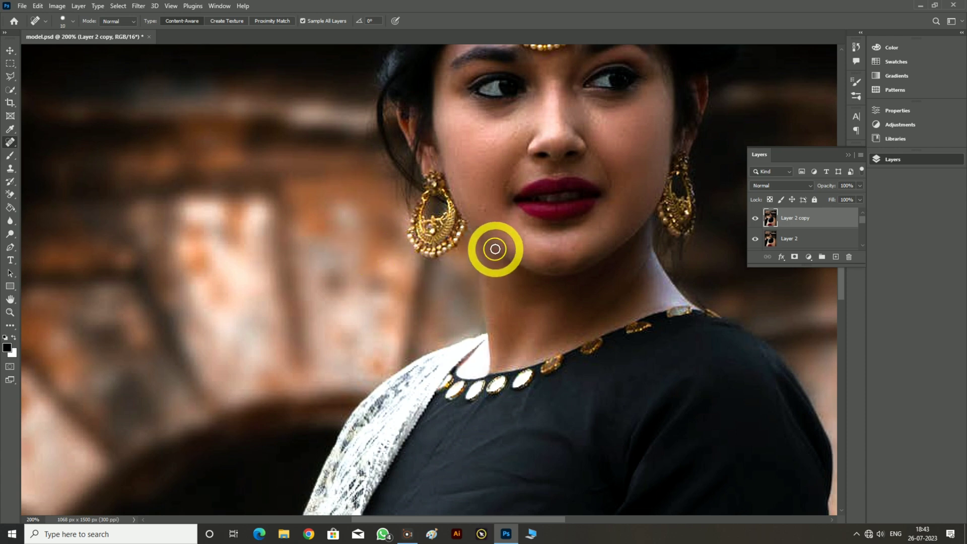
Heal the small blemishes beside the nose, on the cheek near the mouth and on the chin on Layer 2 copy.
{"action": "key", "text": "ctrl+KP_Add"}
{"action": "scroll", "coordinate": [496, 249], "scroll_direction": "up", "scroll_amount": 4}
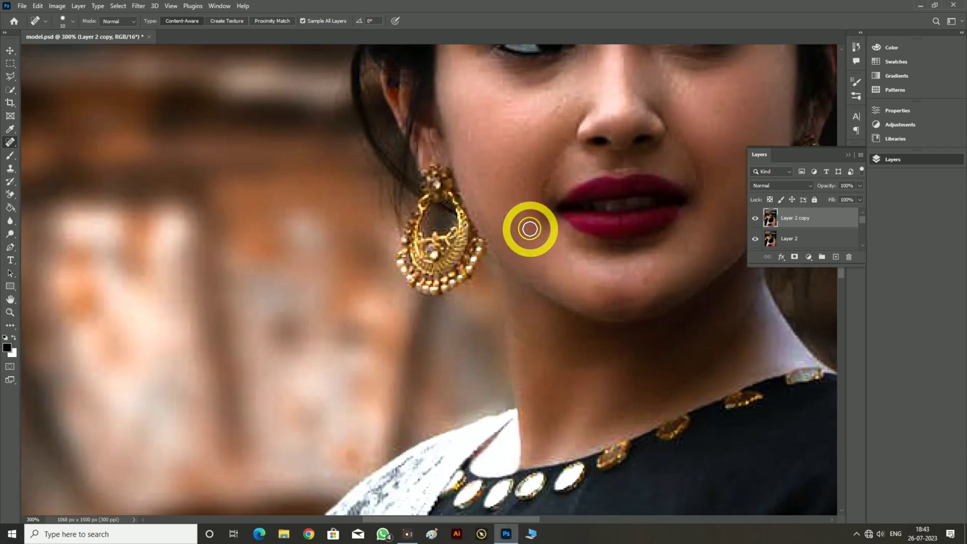
{"action": "scroll", "coordinate": [660, 270], "scroll_direction": "up", "scroll_amount": 2}
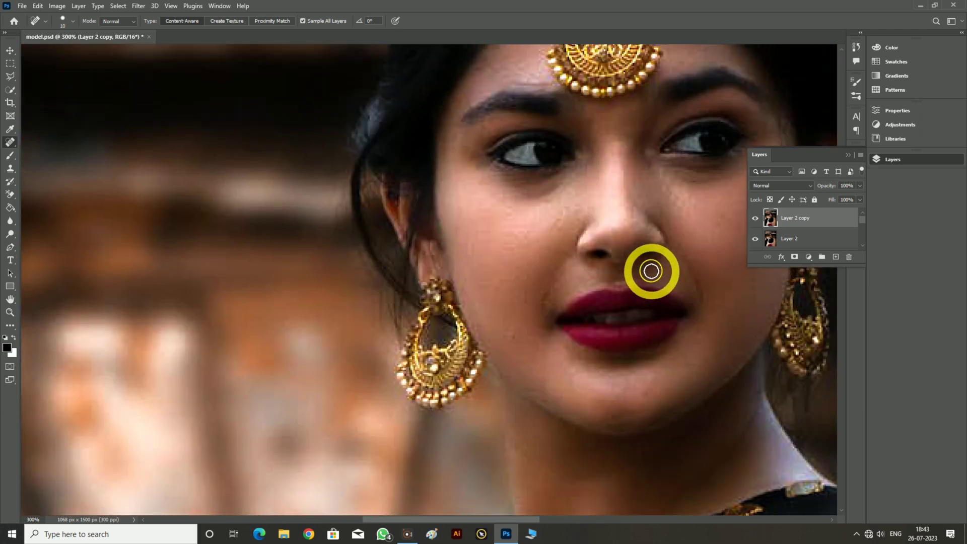
{"action": "scroll", "coordinate": [629, 275], "scroll_direction": "up", "scroll_amount": 2}
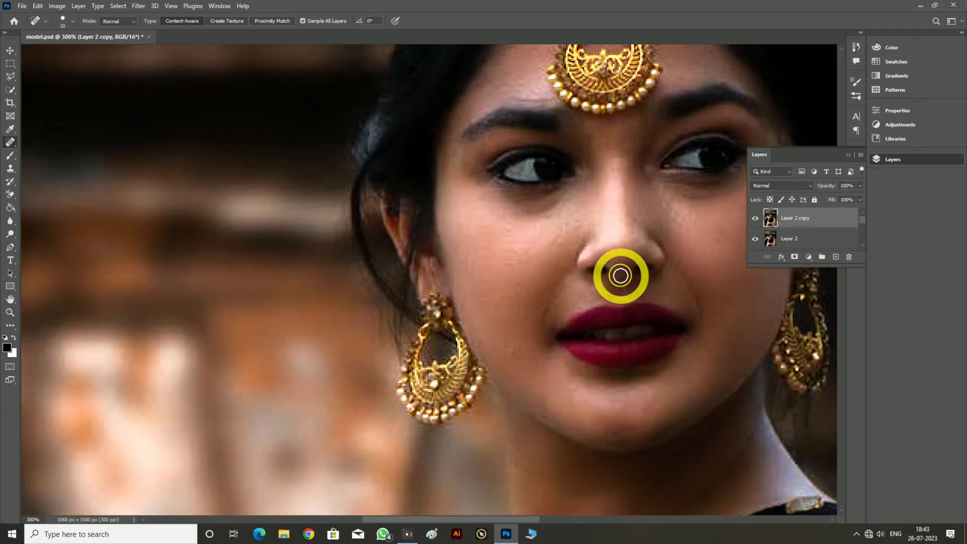
{"action": "key", "text": "ctrl+KP_Subtract"}
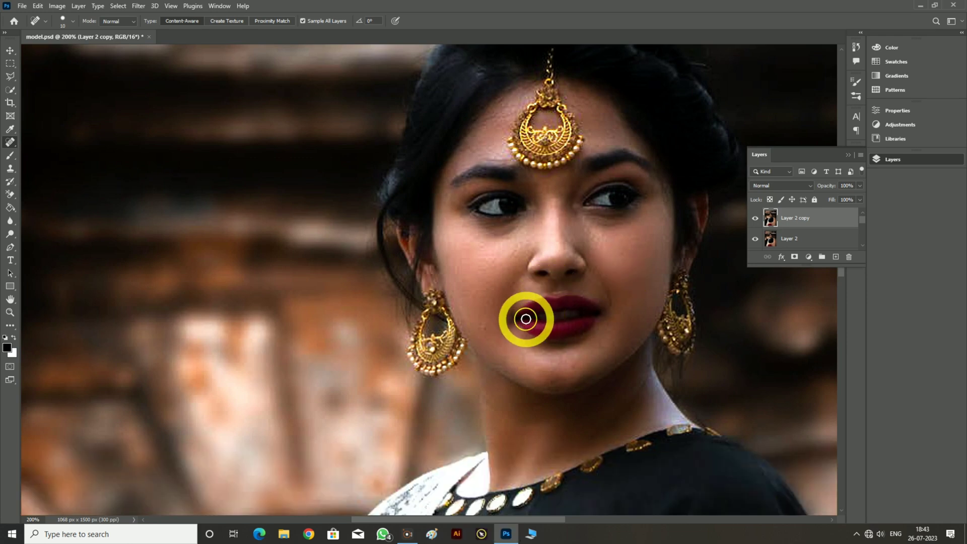
{"action": "key", "text": "ctrl+KP_Subtract"}
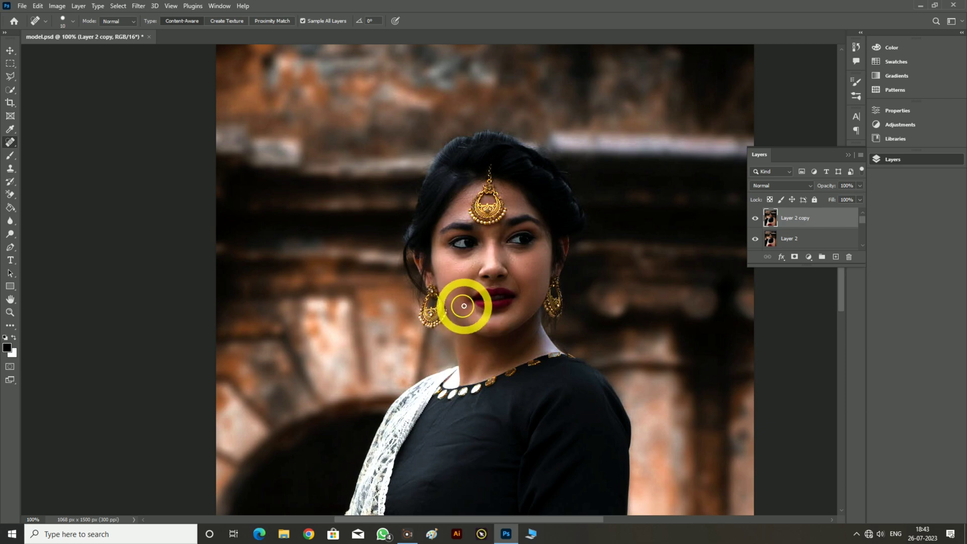
{"action": "key", "text": "ctrl+KP_Add"}
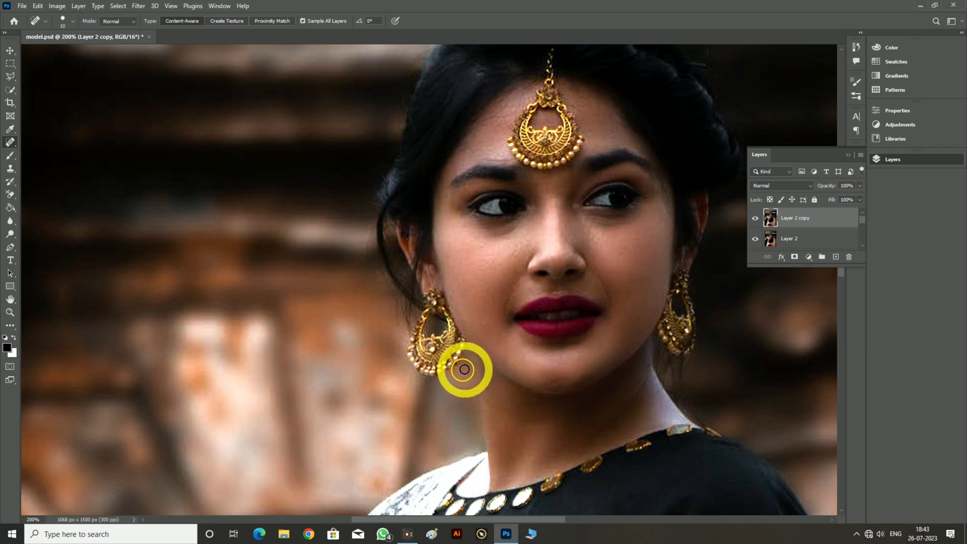
{"action": "scroll", "coordinate": [509, 294], "scroll_direction": "up", "scroll_amount": 1}
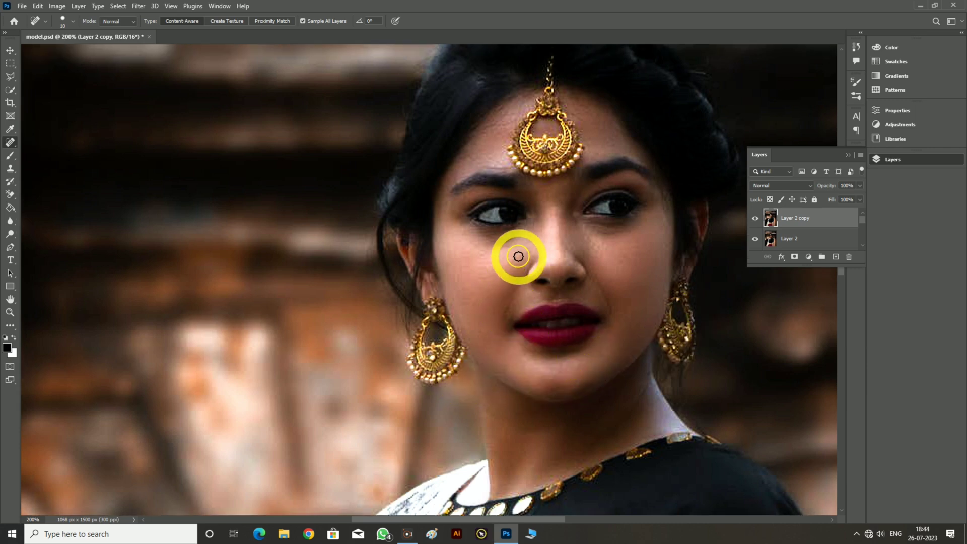
{"action": "left_click", "coordinate": [518, 253]}
{"action": "left_click", "coordinate": [495, 280]}
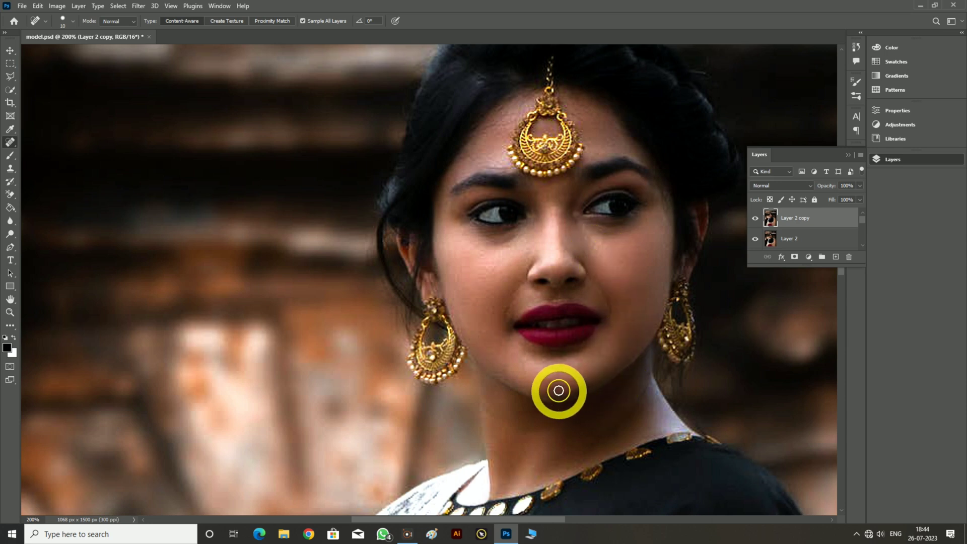
{"action": "left_click", "coordinate": [551, 387]}
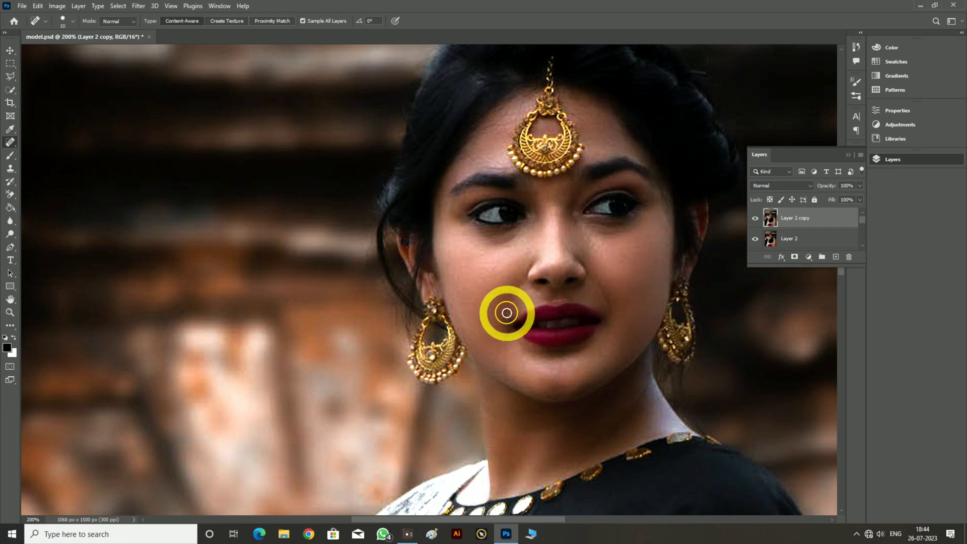
{"action": "left_click", "coordinate": [494, 311]}
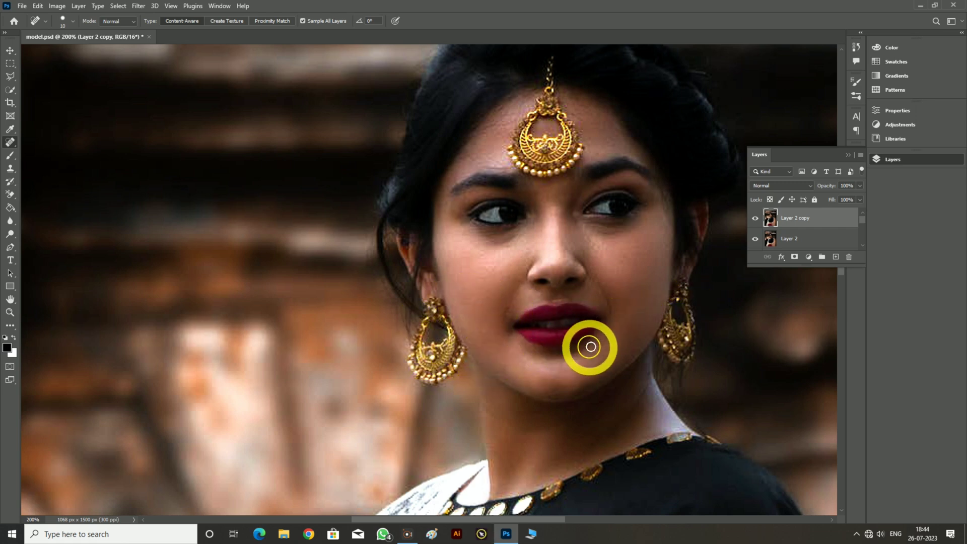
Heal the spots under the eye and beside the nose on the far cheek, plus the remaining marks on the near cheek.
{"action": "left_click", "coordinate": [619, 264]}
{"action": "left_click", "coordinate": [623, 258]}
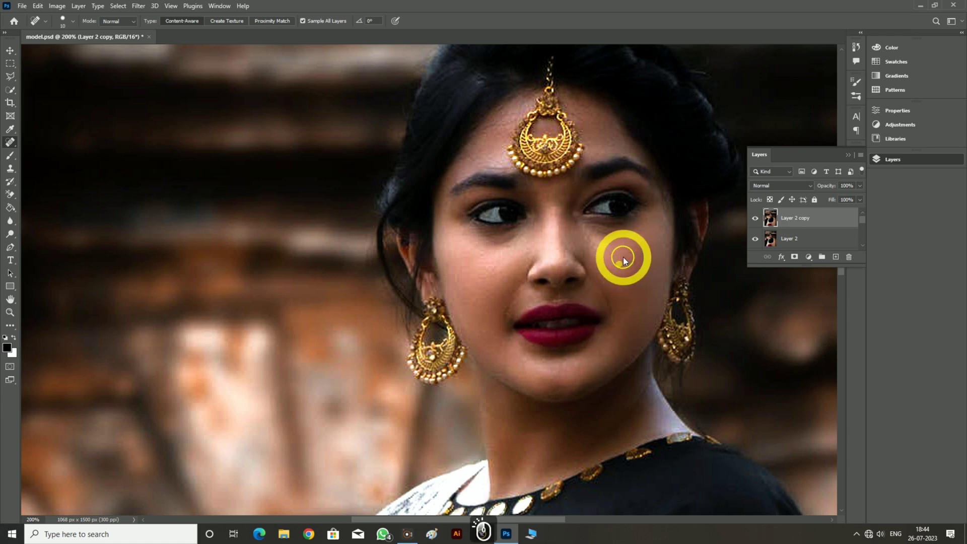
{"action": "left_click", "coordinate": [597, 247]}
{"action": "left_click", "coordinate": [583, 239]}
{"action": "left_click", "coordinate": [588, 238]}
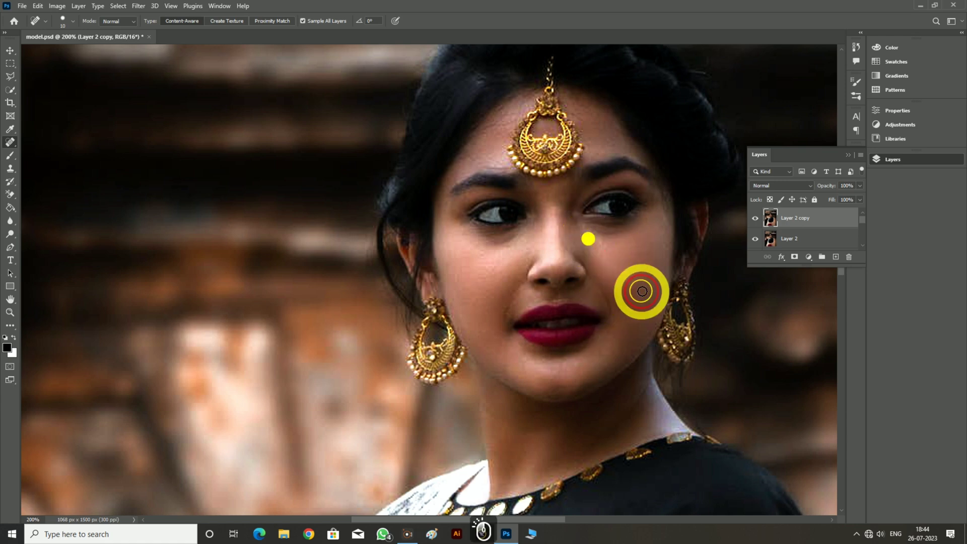
{"action": "left_click", "coordinate": [599, 250]}
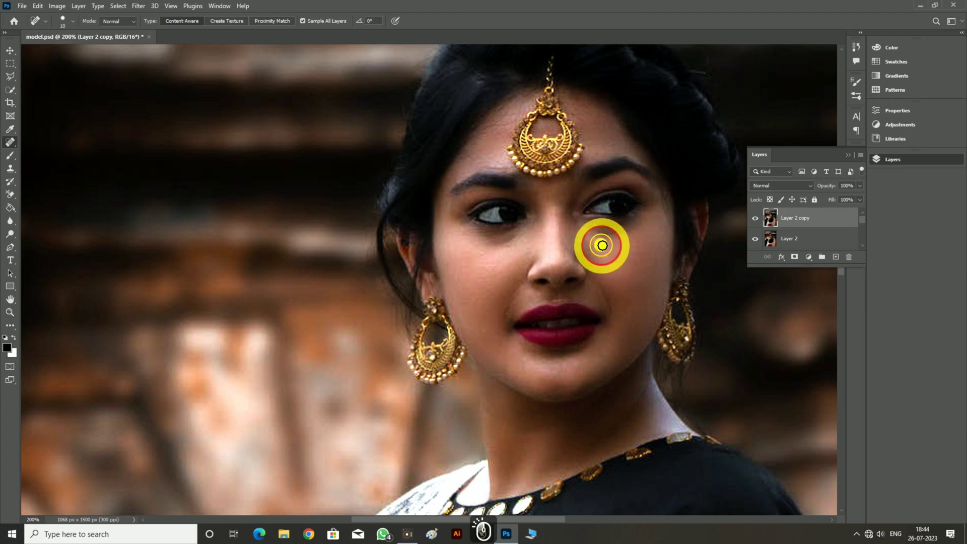
{"action": "left_click", "coordinate": [481, 254]}
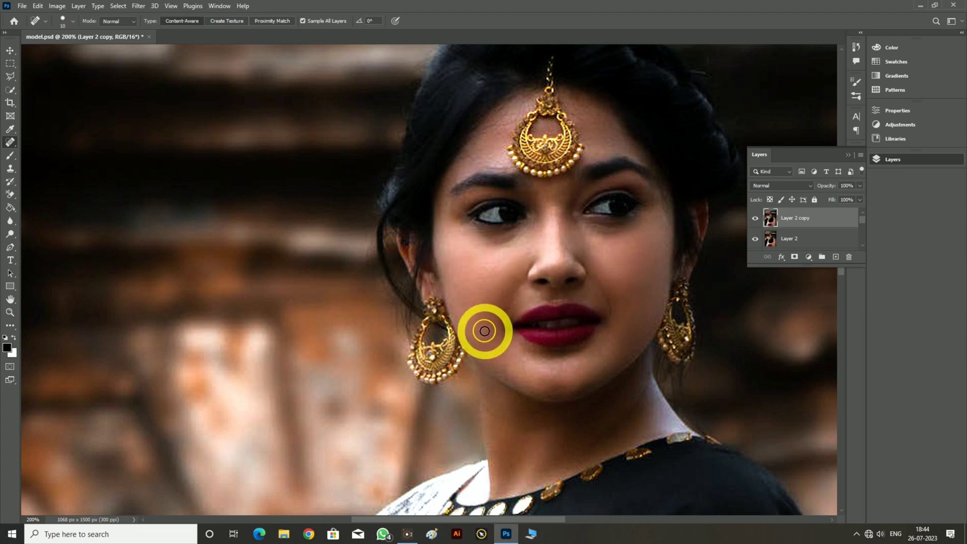
{"action": "left_click", "coordinate": [484, 330]}
Review the retouched face and the whole photo from a distance.
{"action": "key", "text": "ctrl+KP_Subtract"}
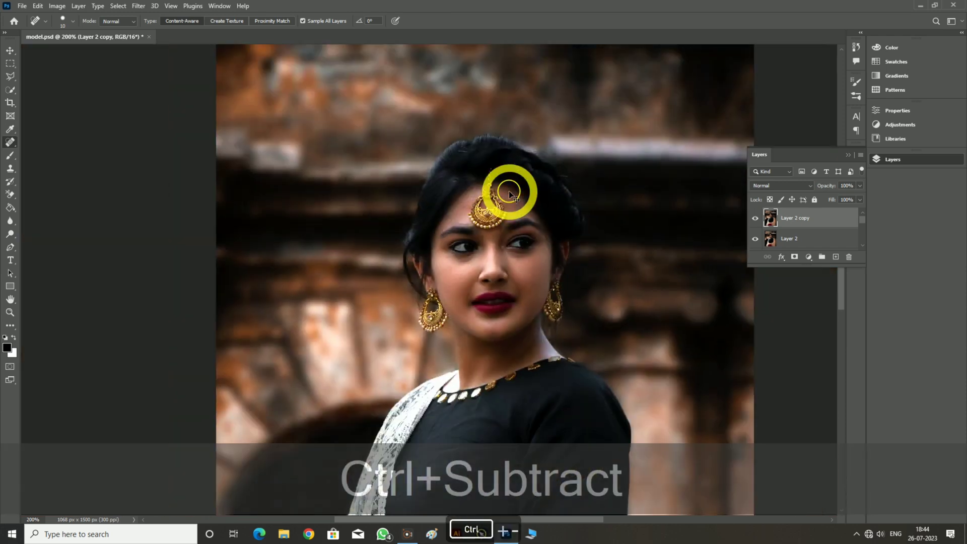
{"action": "key", "text": "ctrl+KP_Subtract"}
{"action": "scroll", "coordinate": [511, 191], "scroll_direction": "down", "scroll_amount": 2}
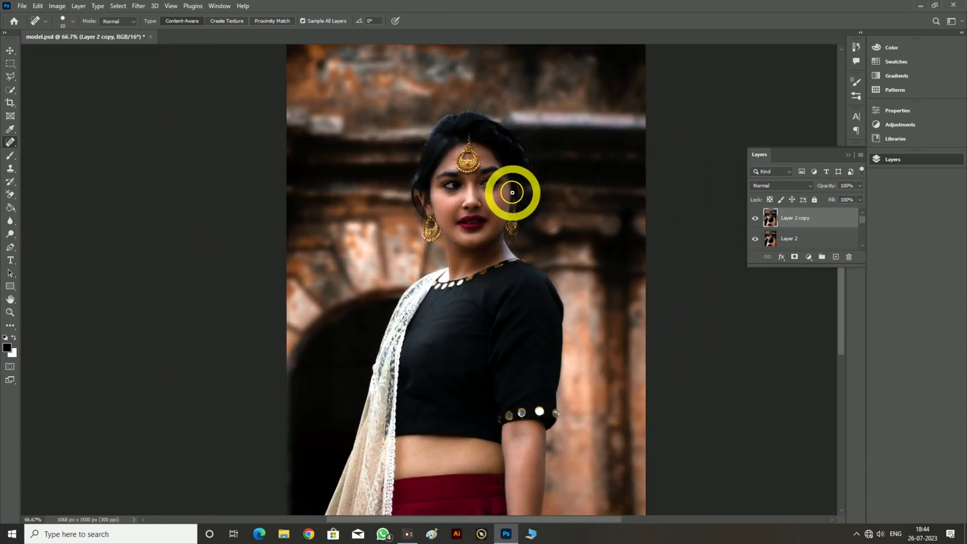
{"action": "key", "text": "ctrl+KP_Subtract"}
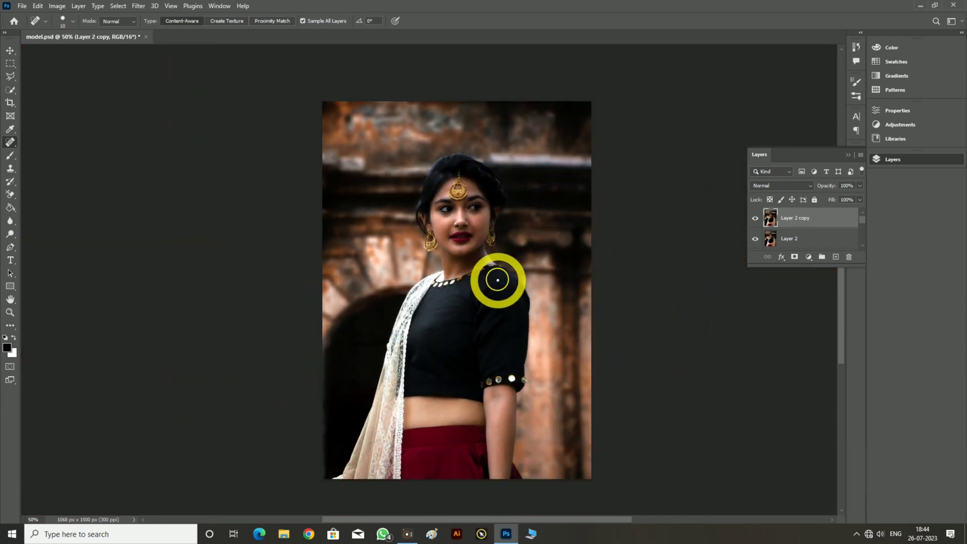
{"action": "scroll", "coordinate": [498, 280], "scroll_direction": "up", "scroll_amount": 1, "text": "alt"}
{"action": "scroll", "coordinate": [497, 280], "scroll_direction": "down", "scroll_amount": 1}
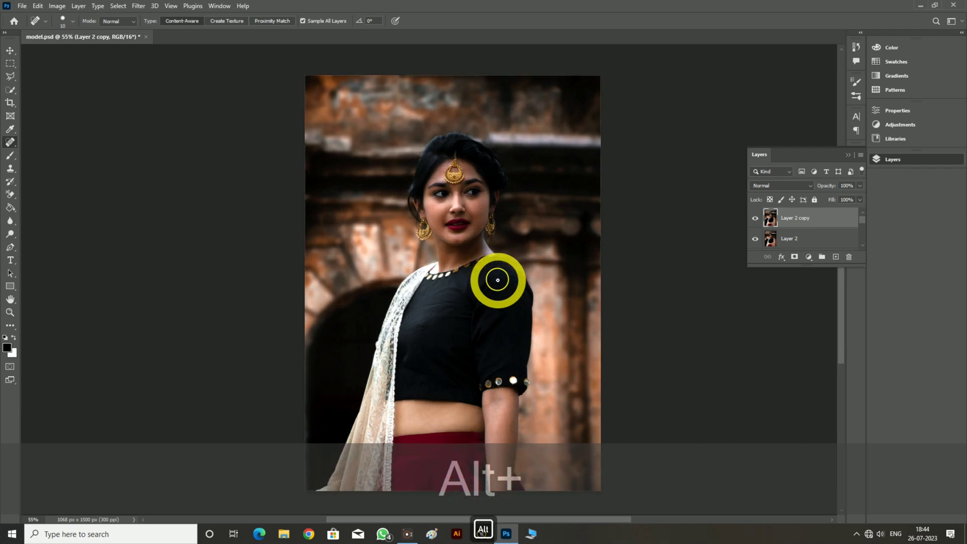
{"action": "scroll", "coordinate": [498, 280], "scroll_direction": "up", "scroll_amount": 1, "text": "alt"}
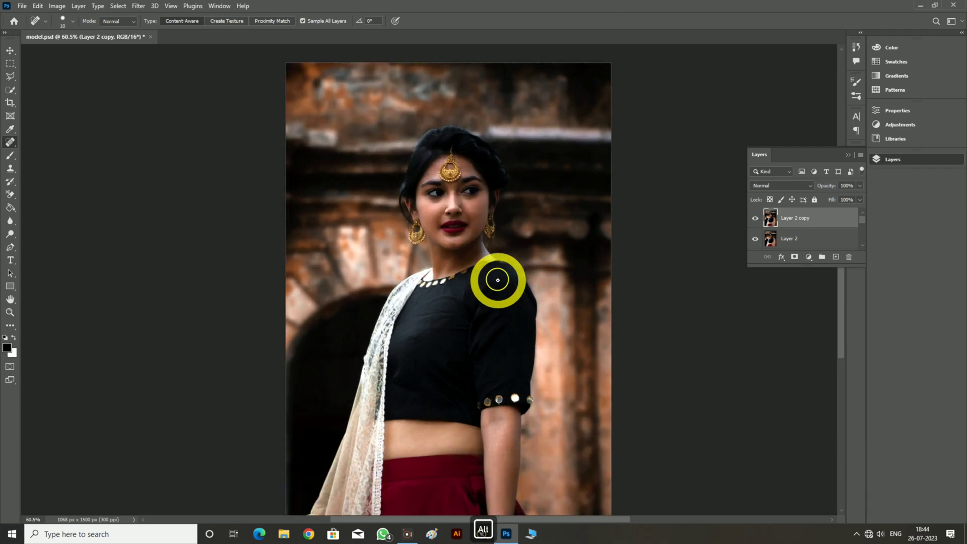
{"action": "scroll", "coordinate": [498, 280], "scroll_direction": "down", "scroll_amount": 1}
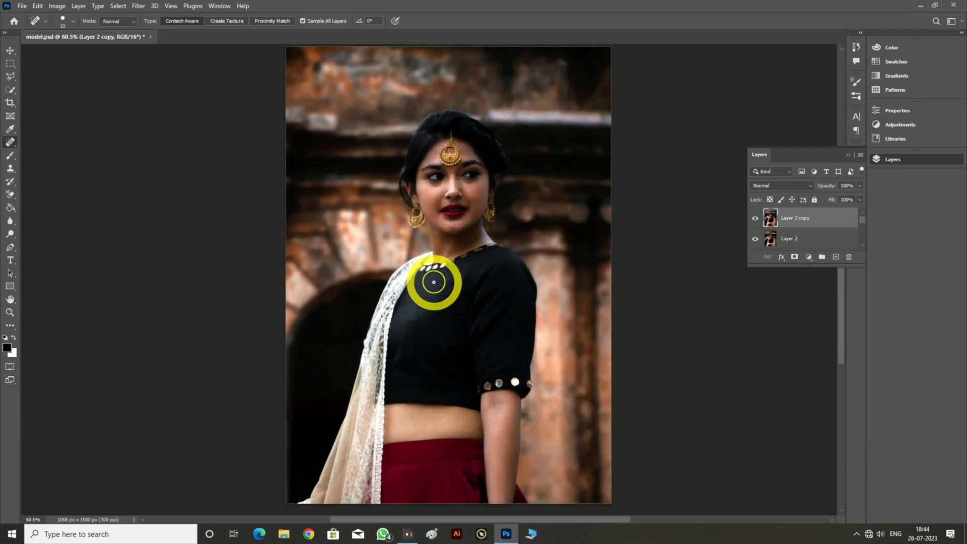
Group all layers from Layer 2 copy down to Layer 1, leaving out Background, and compare the photo with and without the group.
{"action": "left_click", "coordinate": [10, 50]}
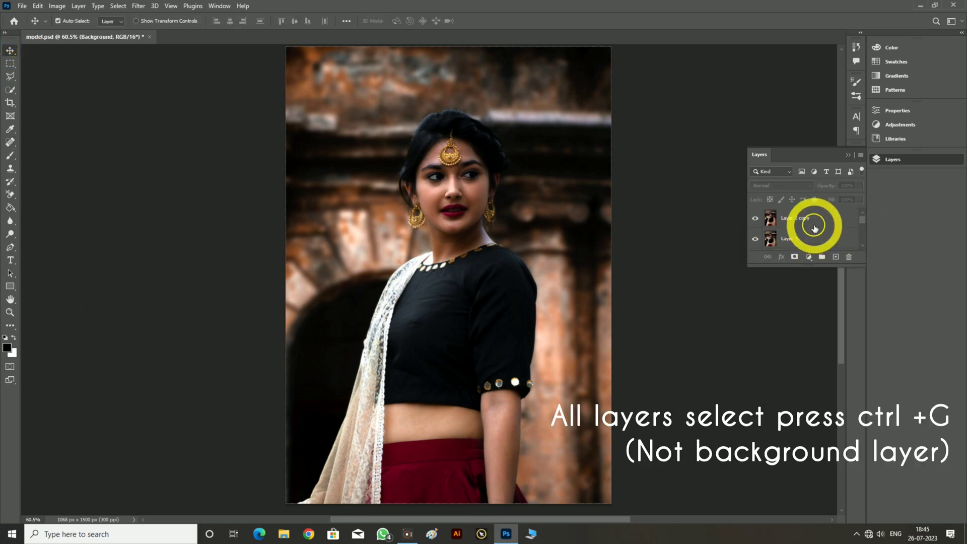
{"action": "left_click", "coordinate": [814, 220]}
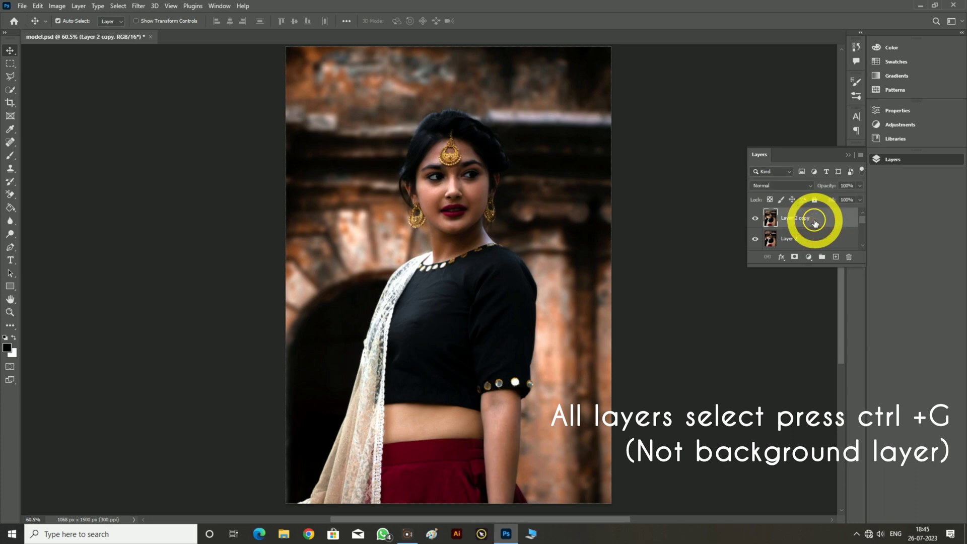
{"action": "scroll", "coordinate": [815, 222], "scroll_direction": "down", "scroll_amount": 2}
{"action": "left_click", "coordinate": [814, 222], "text": "shift"}
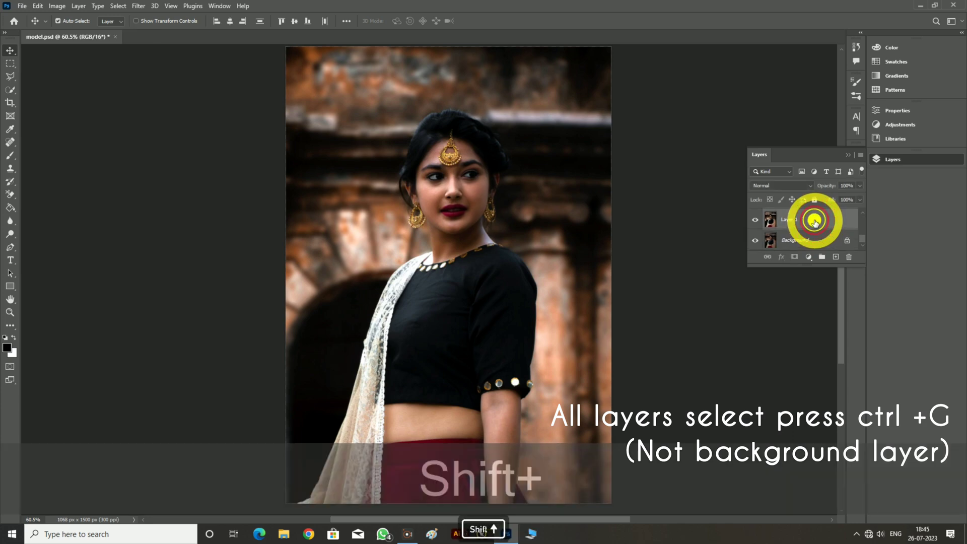
{"action": "key", "text": "ctrl+g"}
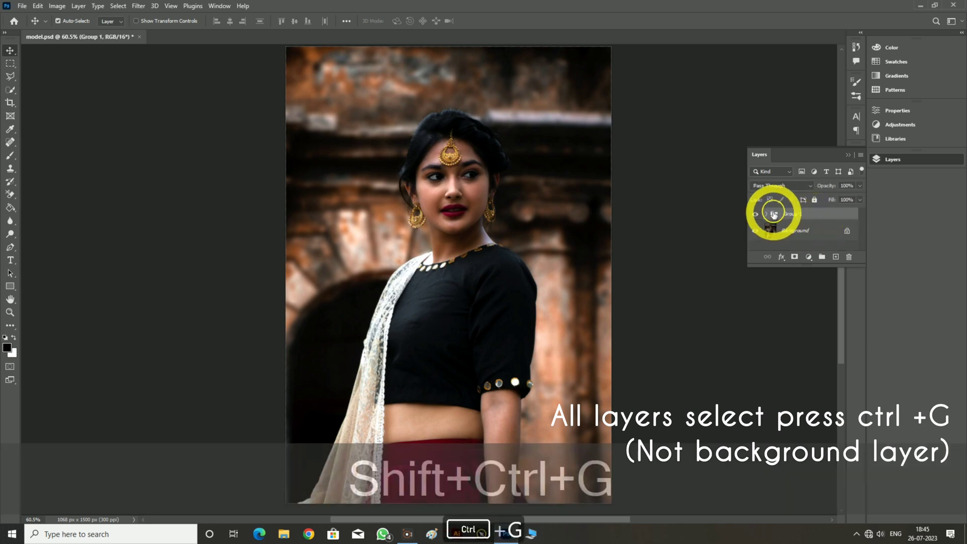
{"action": "left_click", "coordinate": [756, 215]}
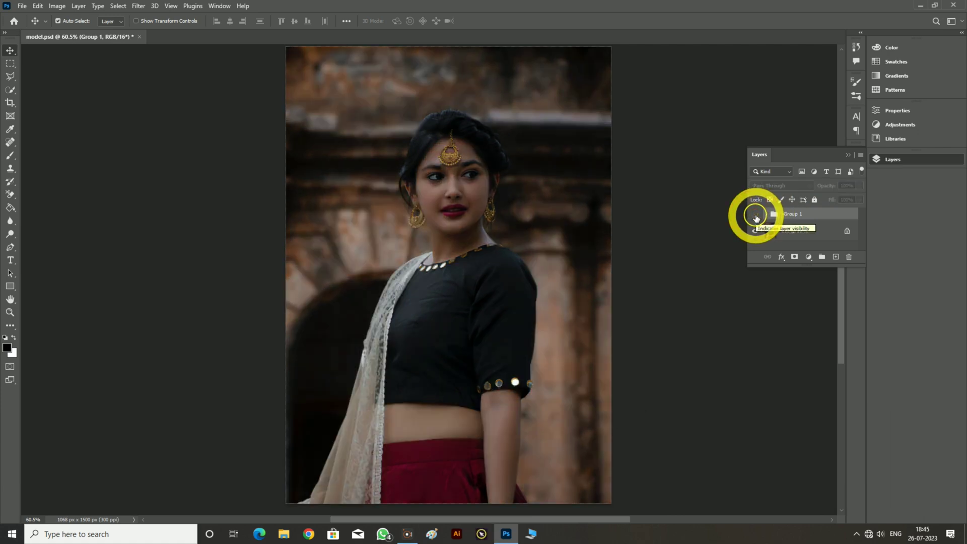
{"action": "left_click", "coordinate": [756, 217]}
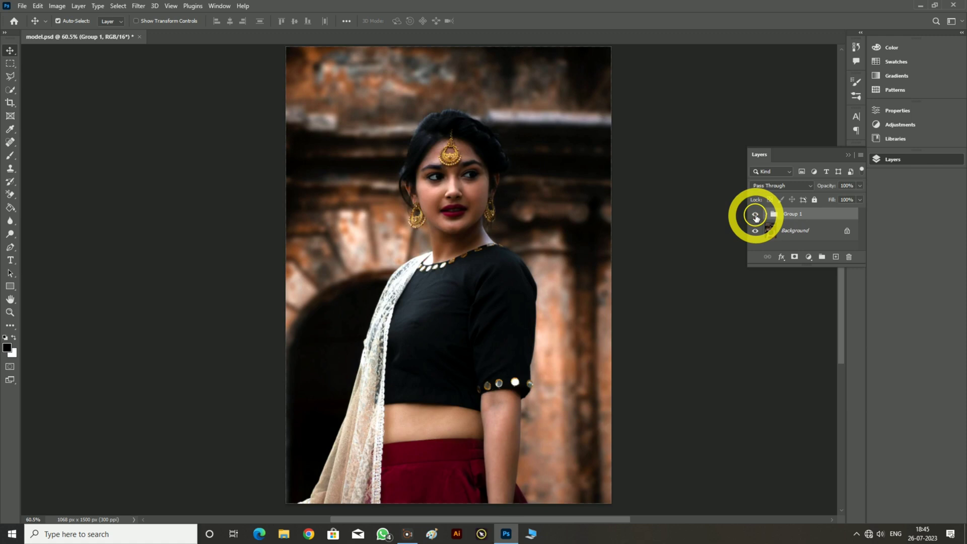